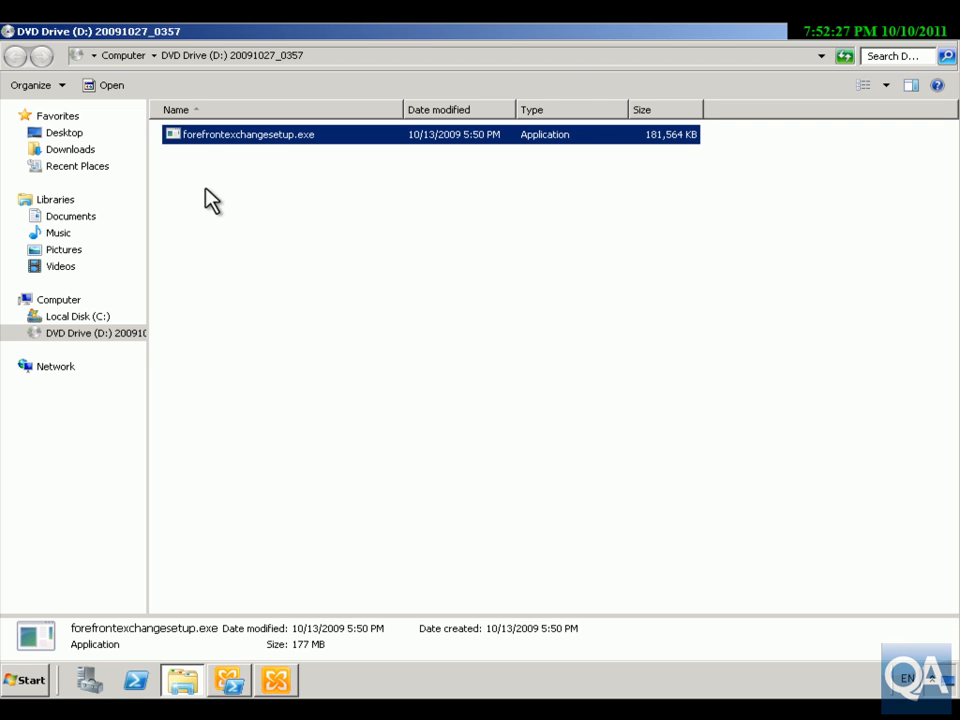
# Run forefrontexchangesetup.exe from the DVD drive and accept the license agreement and privacy statement.
pyautogui.doubleClick(252, 140)
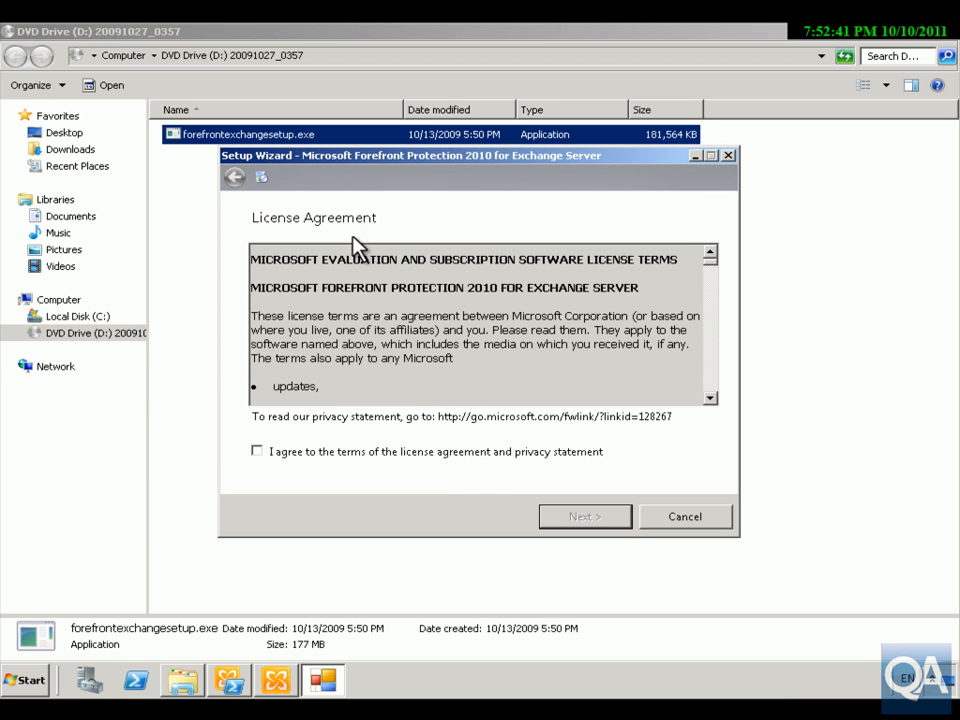
pyautogui.moveTo(708, 268); pyautogui.dragTo(713, 398)
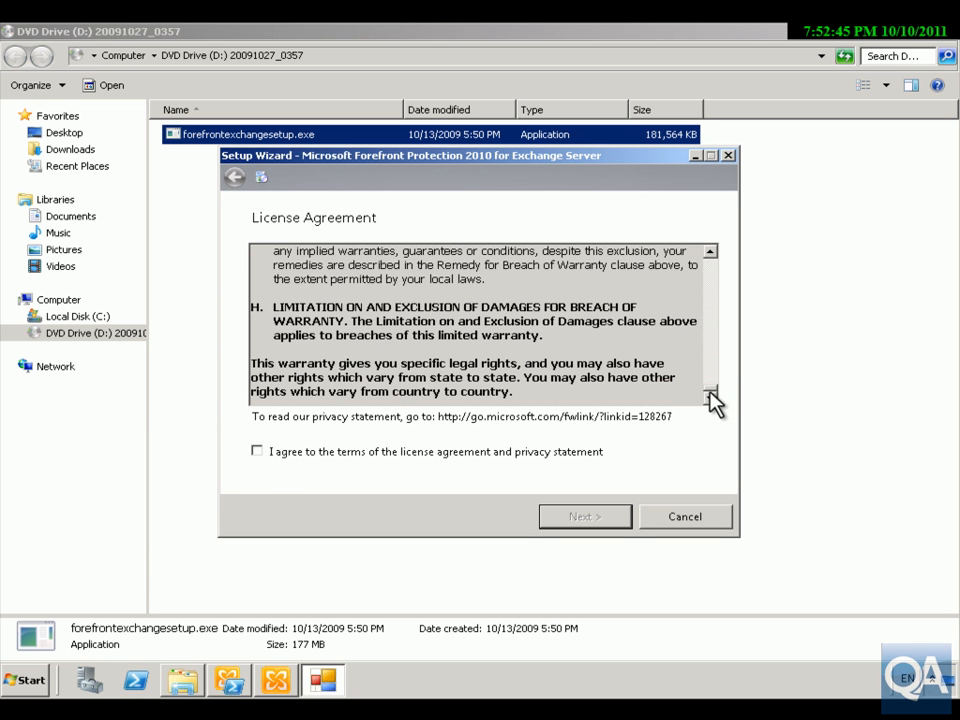
pyautogui.click(257, 451)
pyautogui.click(572, 520)
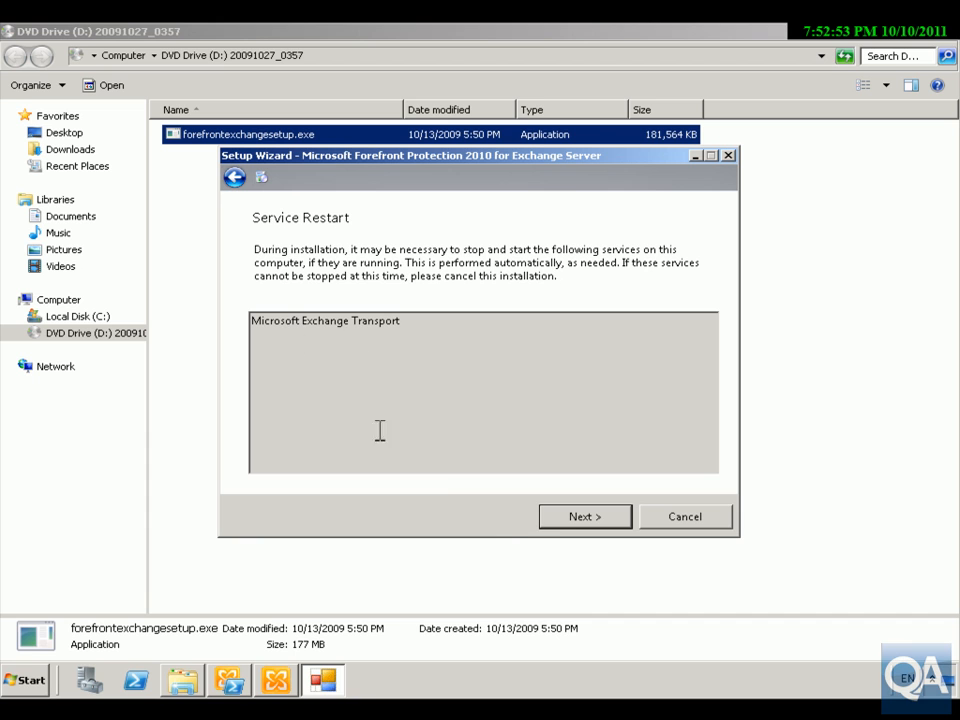
# Accept the service restart and default installation folders, use no proxy, and keep the option to enable antispam later.
pyautogui.click(556, 518)
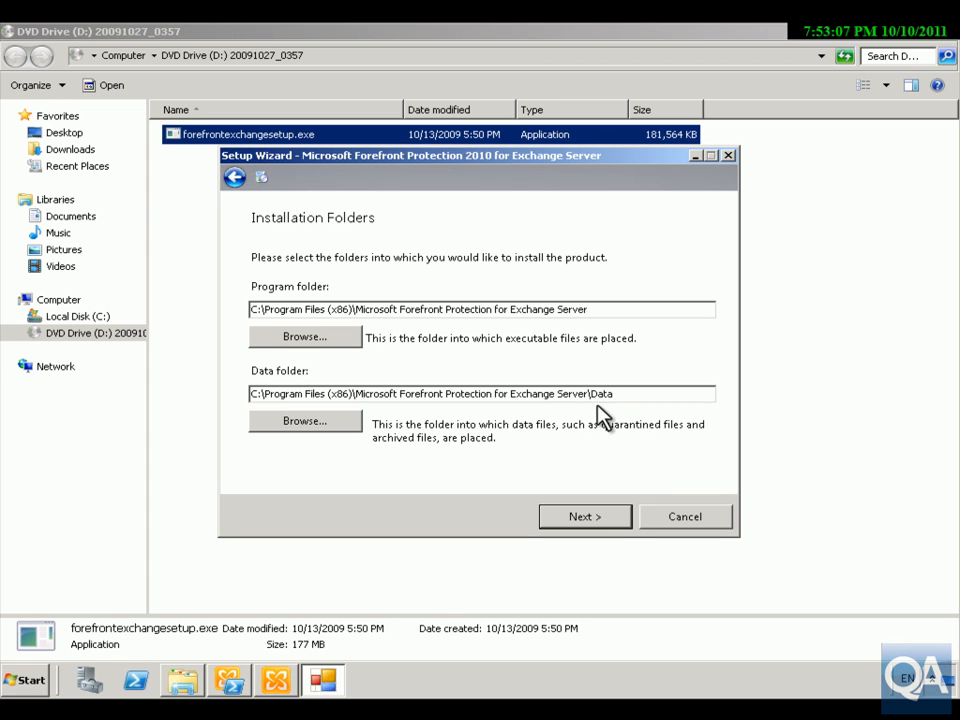
pyautogui.click(590, 517)
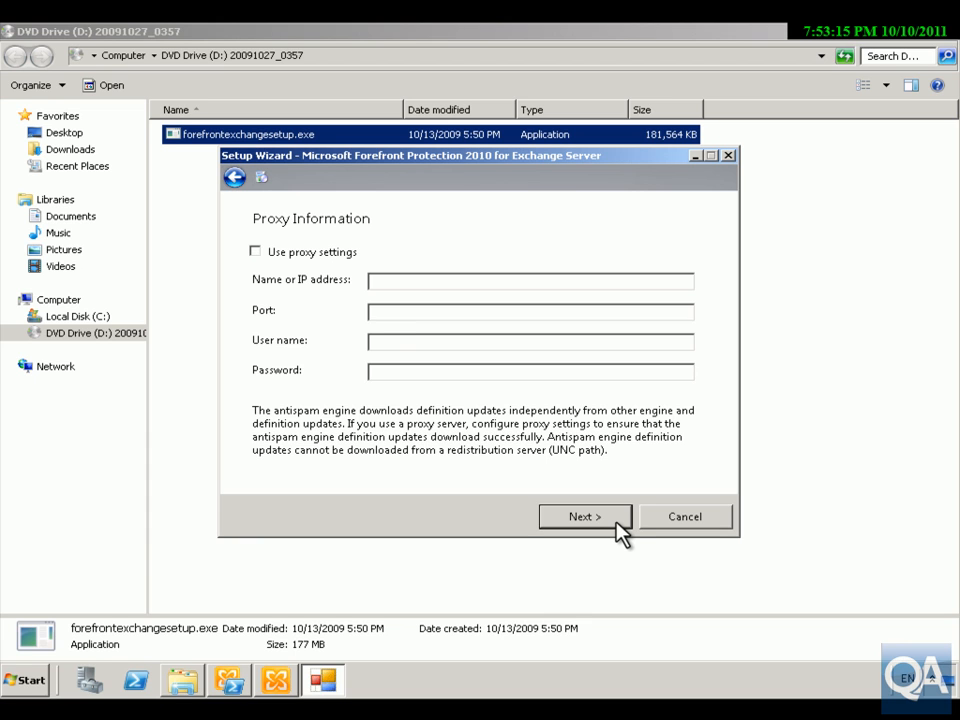
pyautogui.click(616, 520)
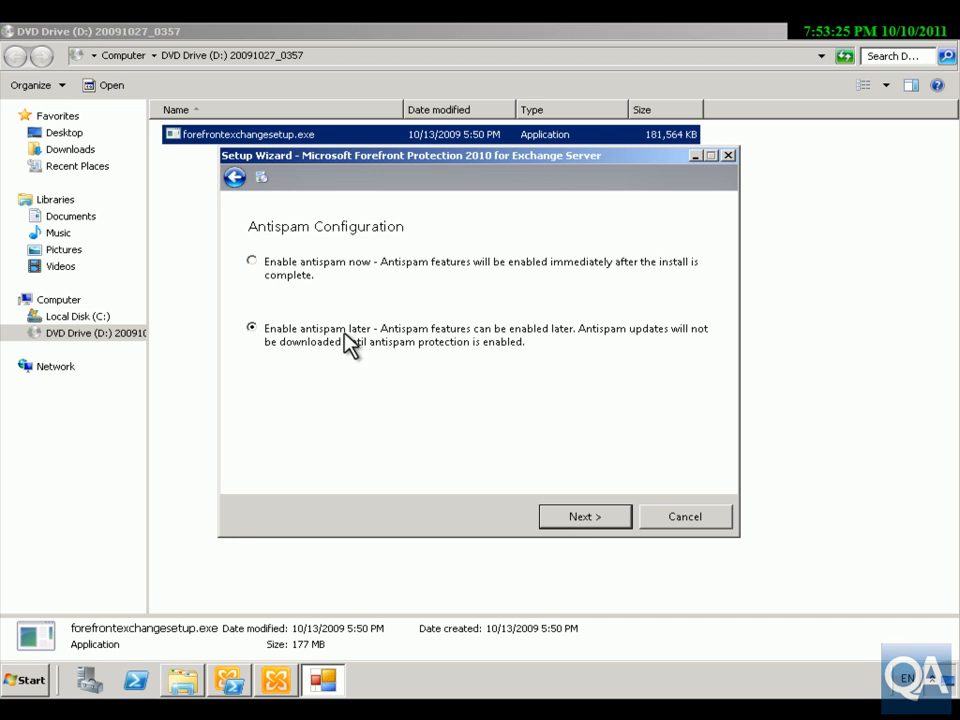
pyautogui.click(577, 518)
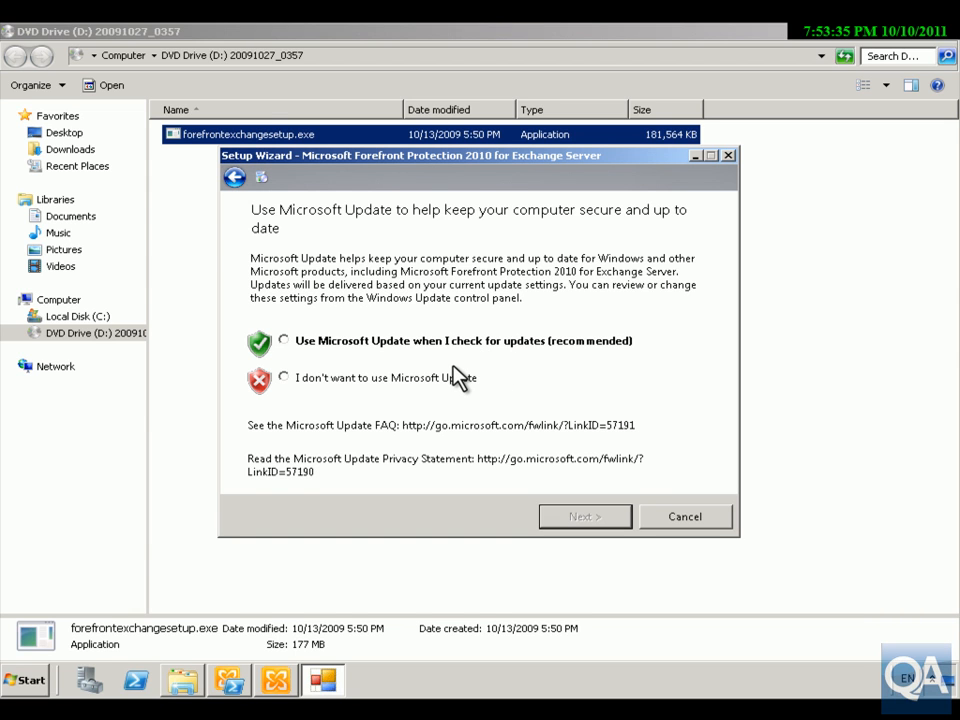
# Decline Microsoft Update and the Customer Experience Improvement Program, install with the confirmed settings, and finish without launching the Gateway installation program.
pyautogui.click(417, 377)
pyautogui.click(548, 516)
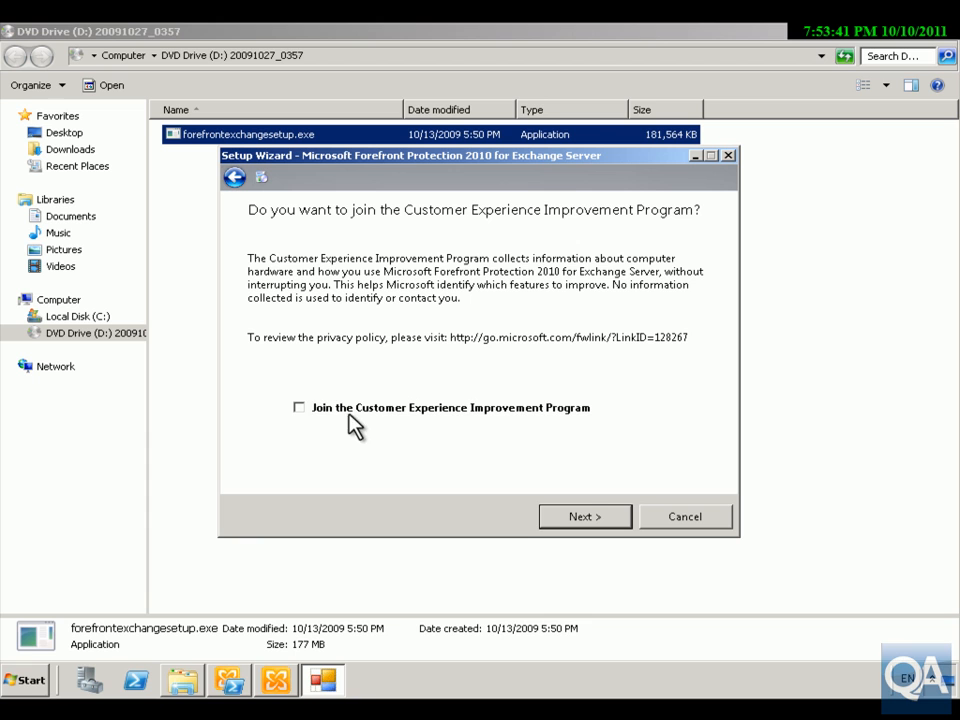
pyautogui.click(592, 519)
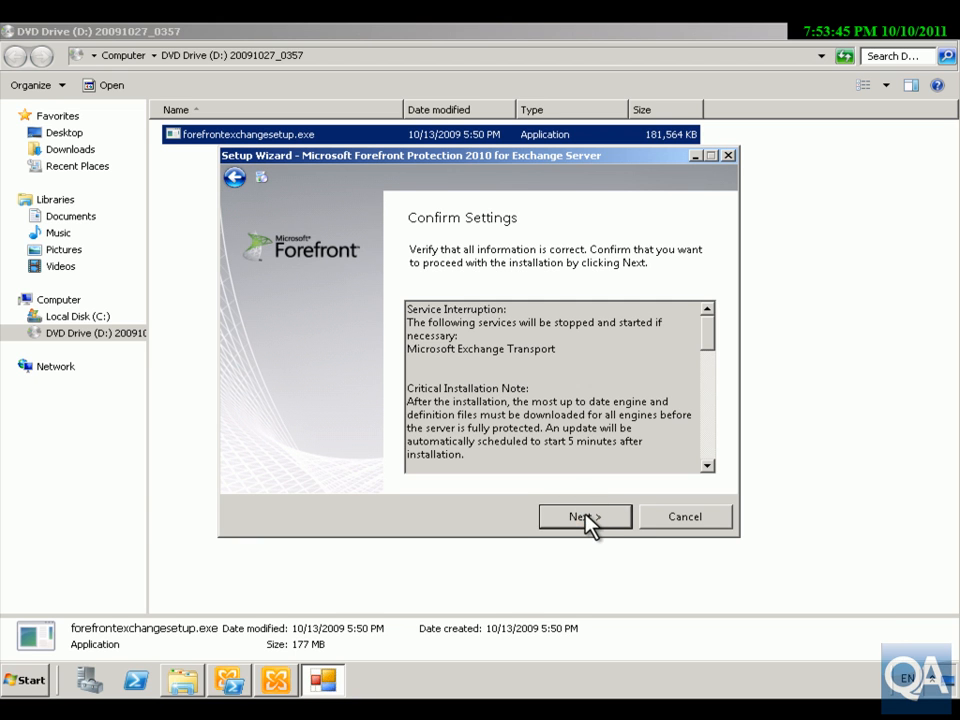
pyautogui.click(585, 519)
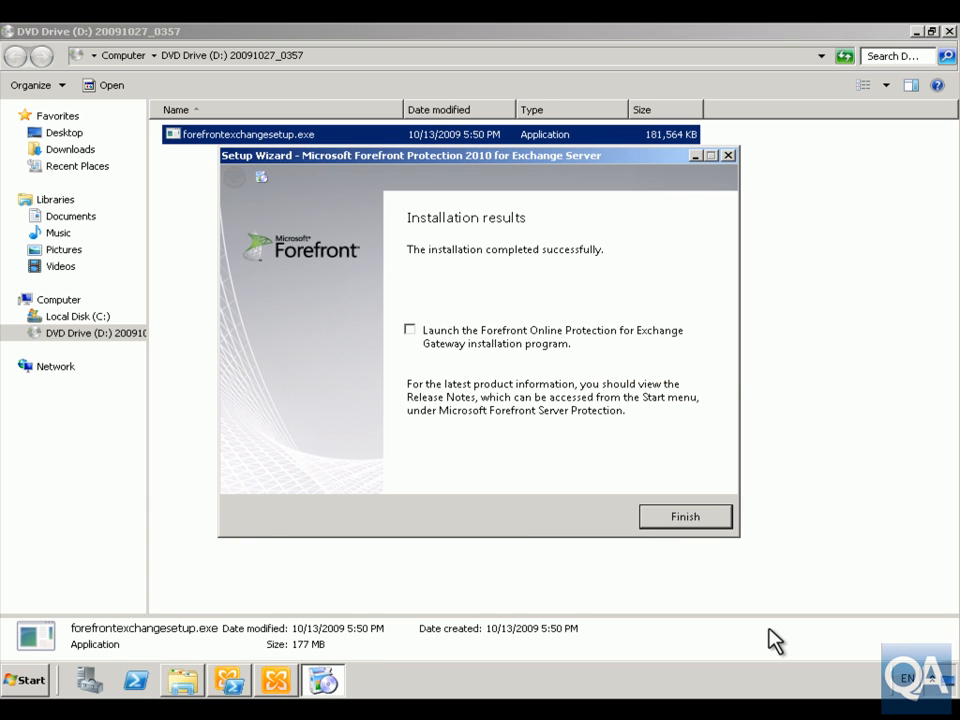
pyautogui.click(668, 518)
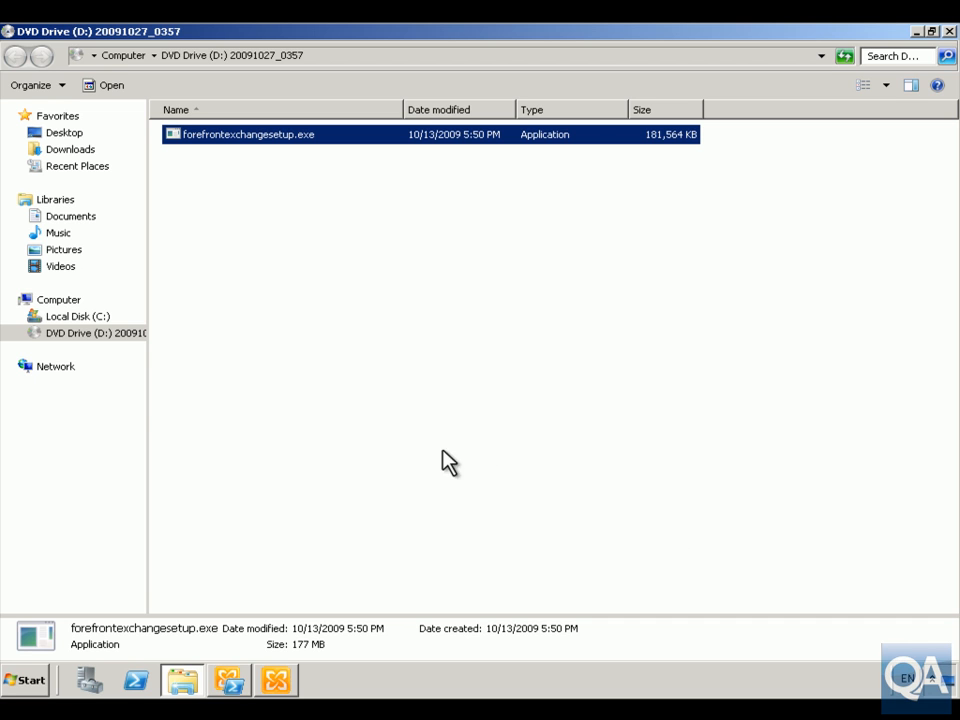
# Close the DVD drive window and open the Forefront Protection for Exchange Server Administrator Console.
pyautogui.click(947, 30)
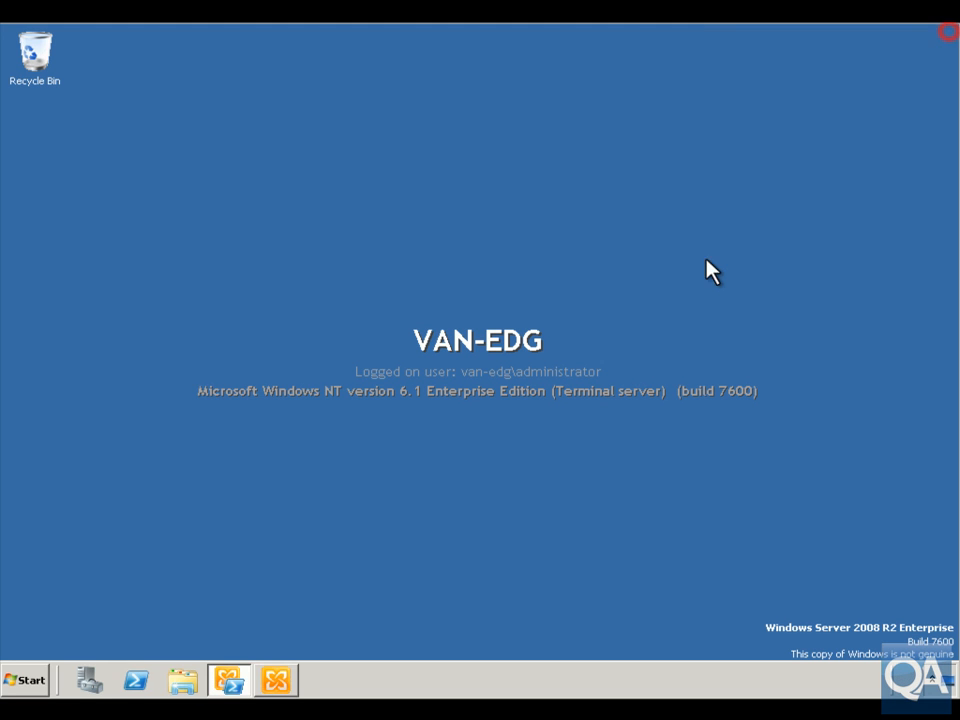
pyautogui.click(32, 681)
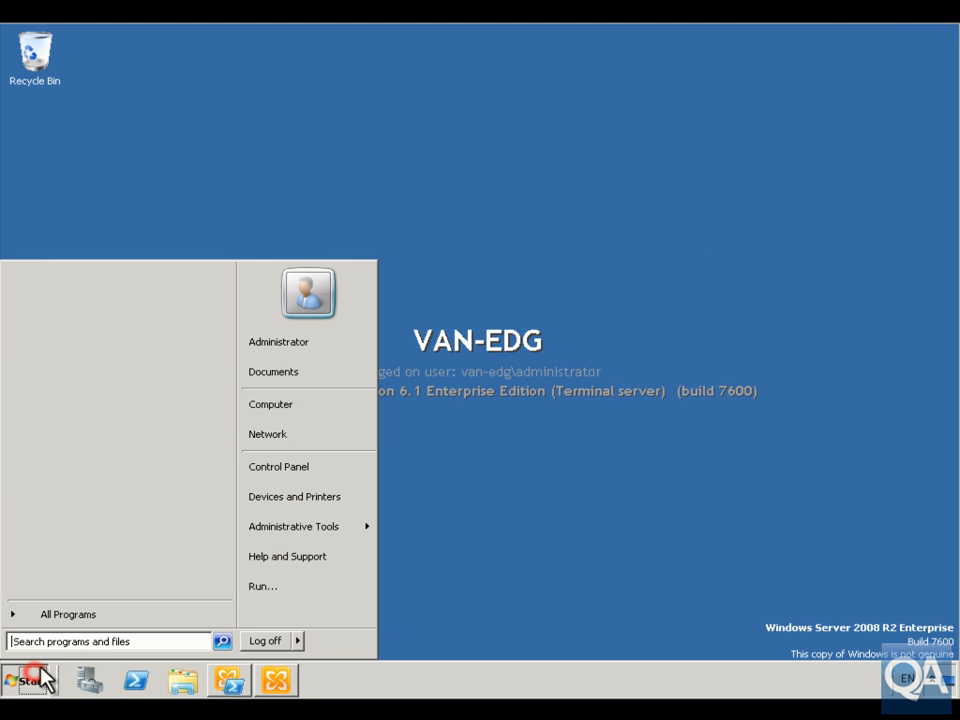
pyautogui.click(65, 620)
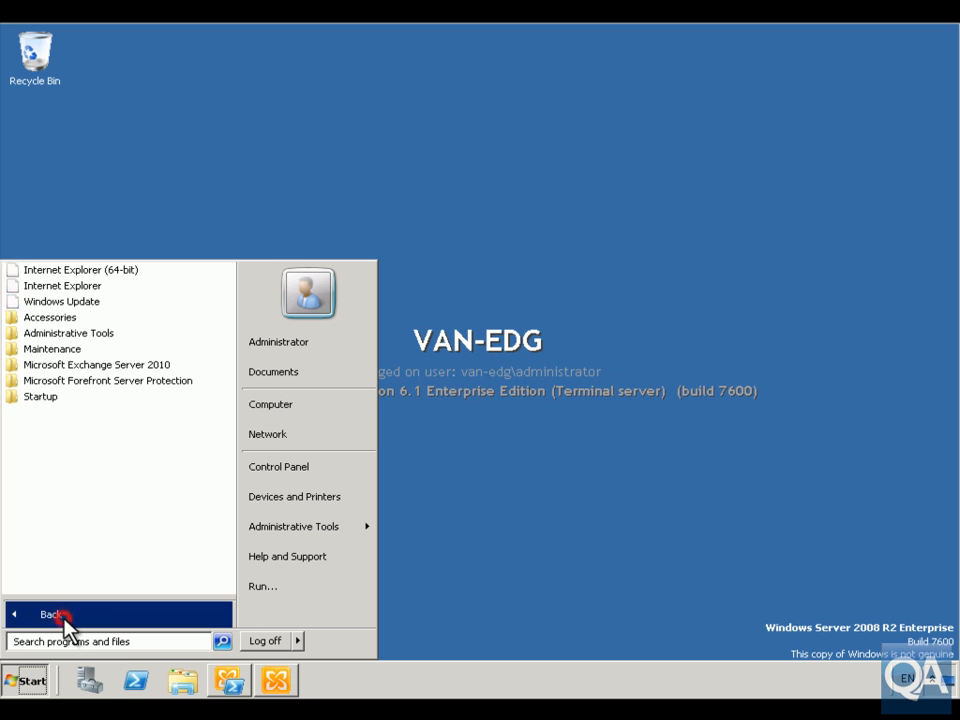
pyautogui.click(112, 390)
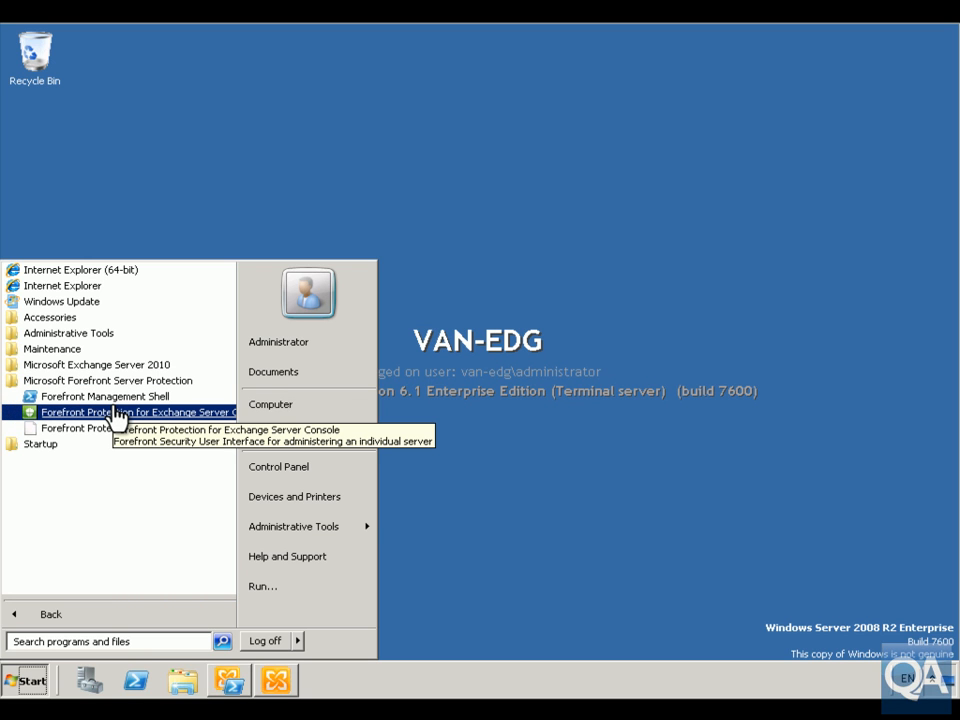
pyautogui.click(114, 410)
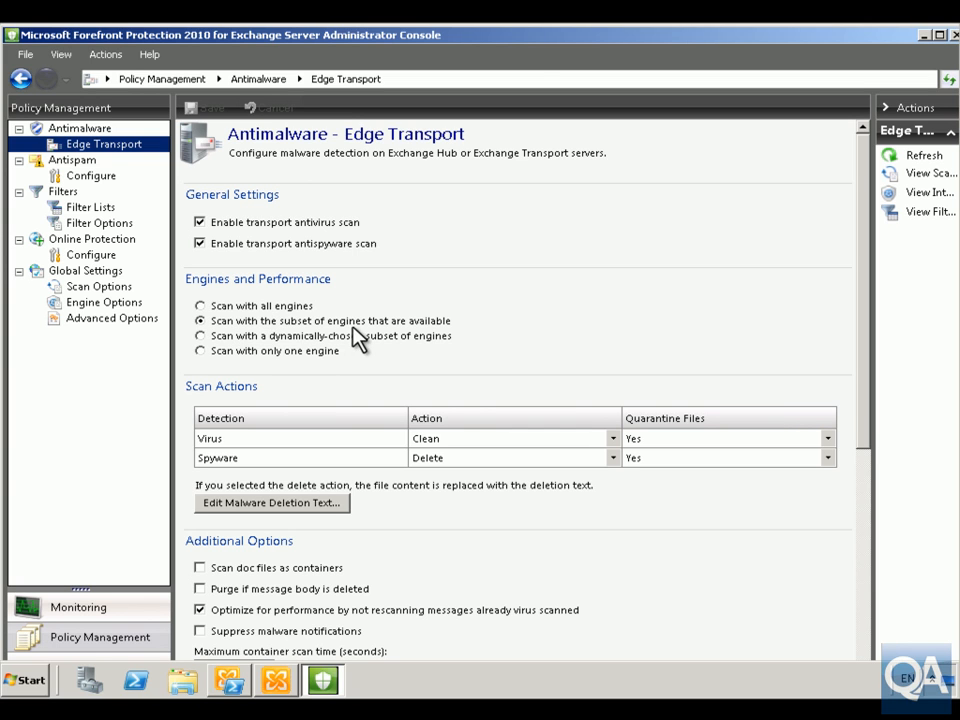
# Set the Edge Transport antimalware policy to scan with a dynamically-chosen subset of engines, review its additional options, and save.
pyautogui.click(202, 337)
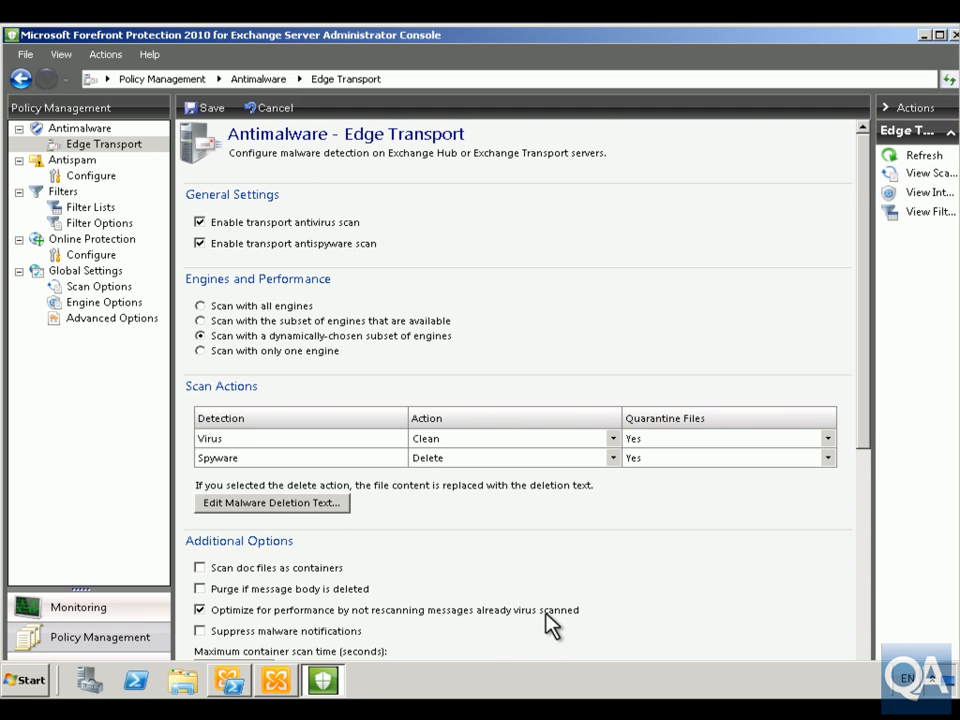
pyautogui.scroll(-2, 552, 625)
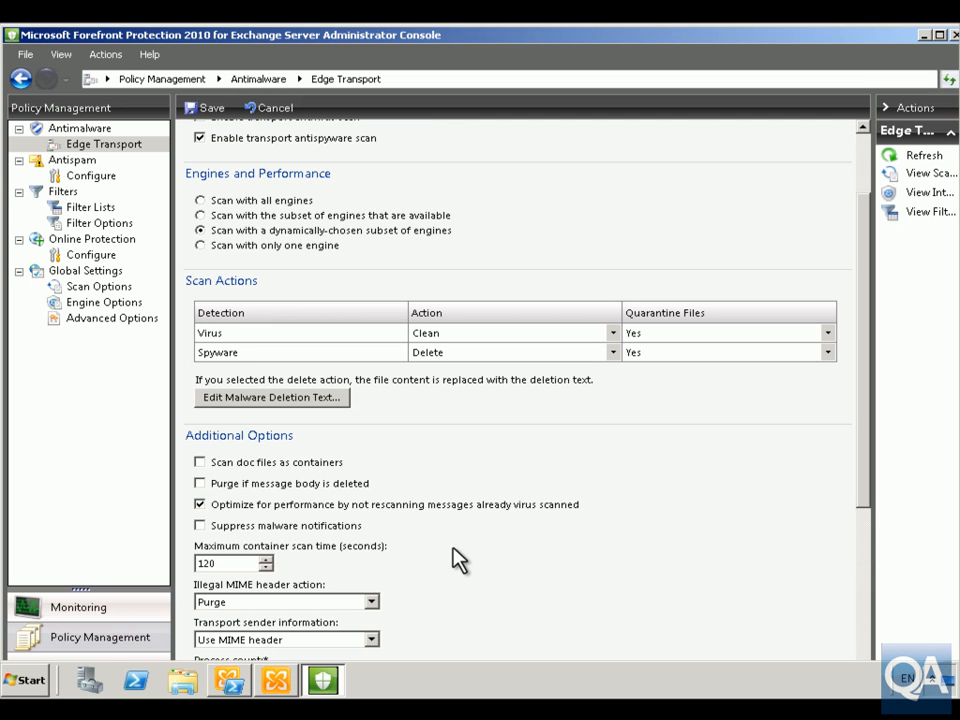
pyautogui.scroll(-5, 407, 579)
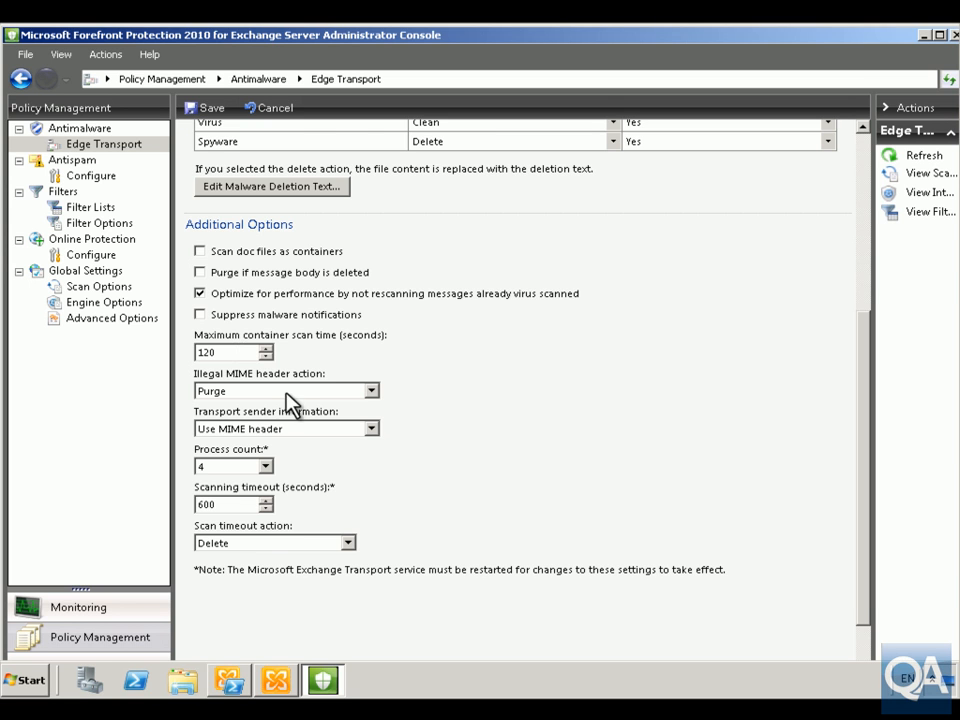
pyautogui.scroll(5, 310, 405)
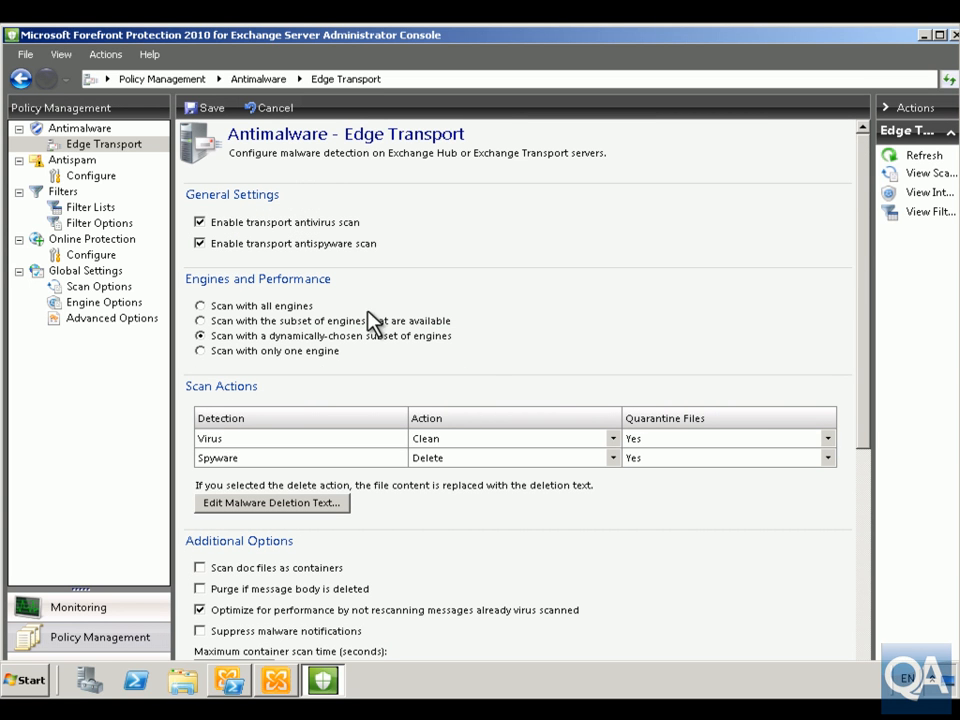
pyautogui.click(196, 107)
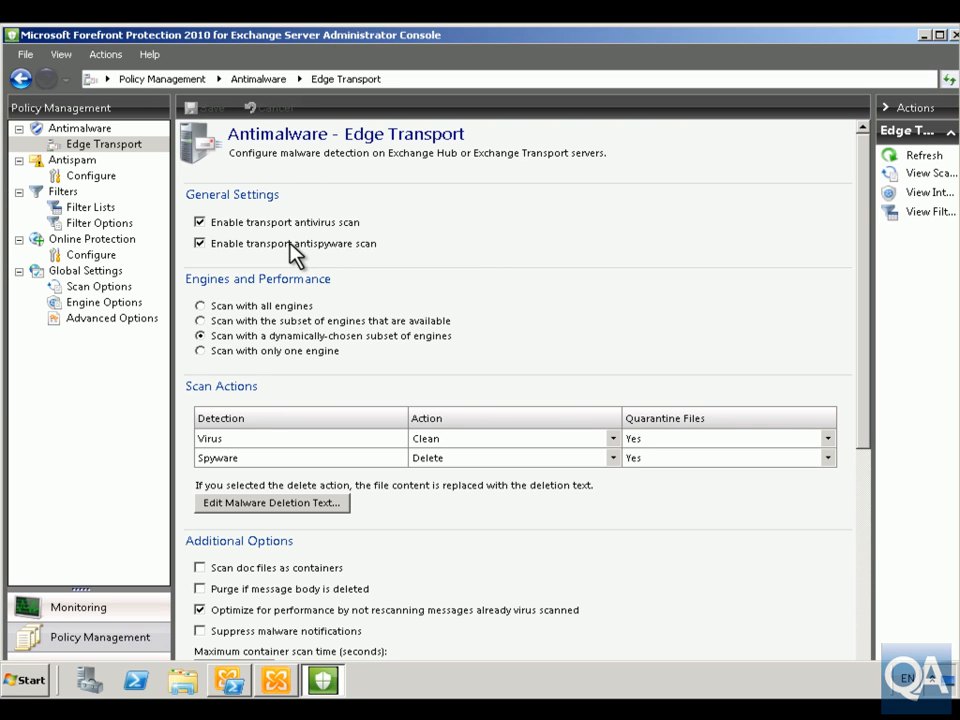
# Enable antispam filtering in the Antispam configuration and approve the required transport service restart.
pyautogui.click(72, 161)
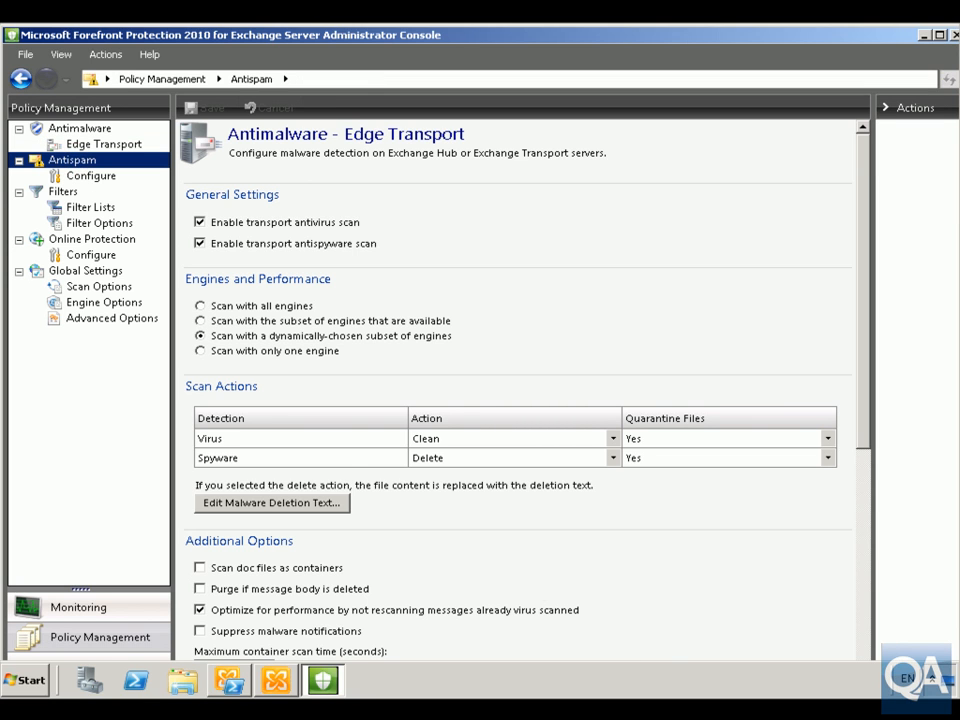
pyautogui.click(107, 182)
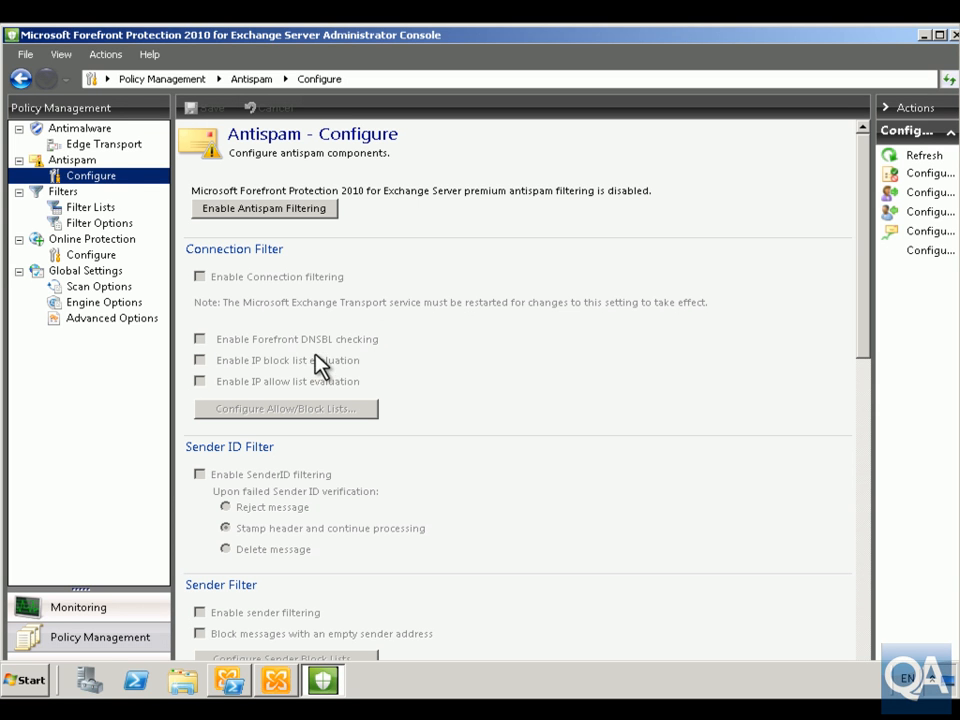
pyautogui.click(251, 208)
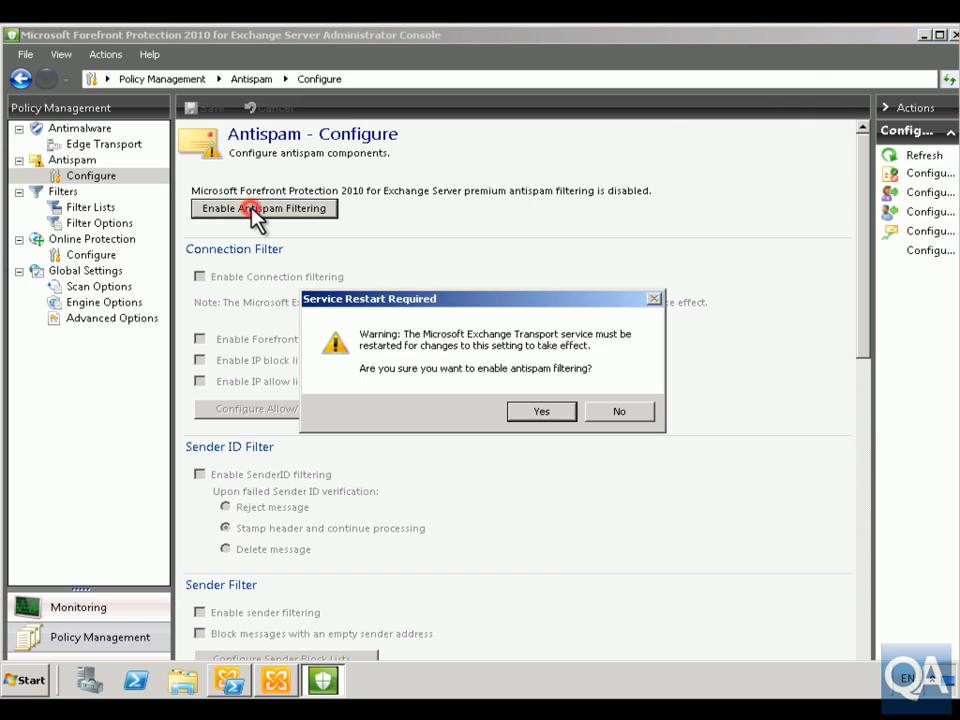
pyautogui.click(528, 411)
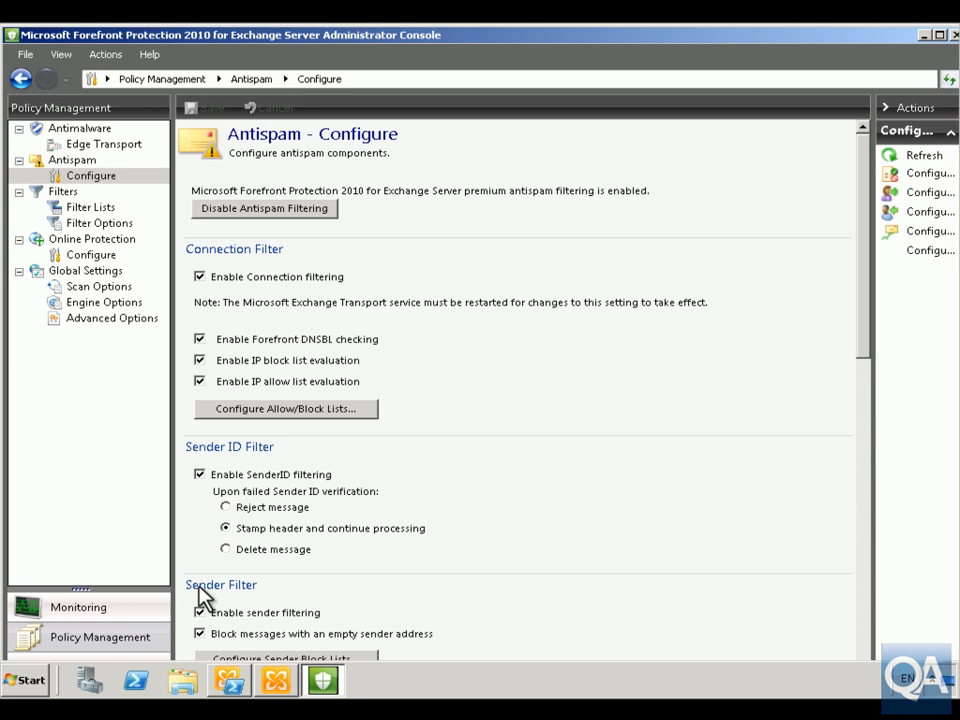
# Set the content filter's suspected spam threshold to SCL 5 to 7 and save the antispam configuration.
pyautogui.moveTo(863, 350); pyautogui.dragTo(868, 402)
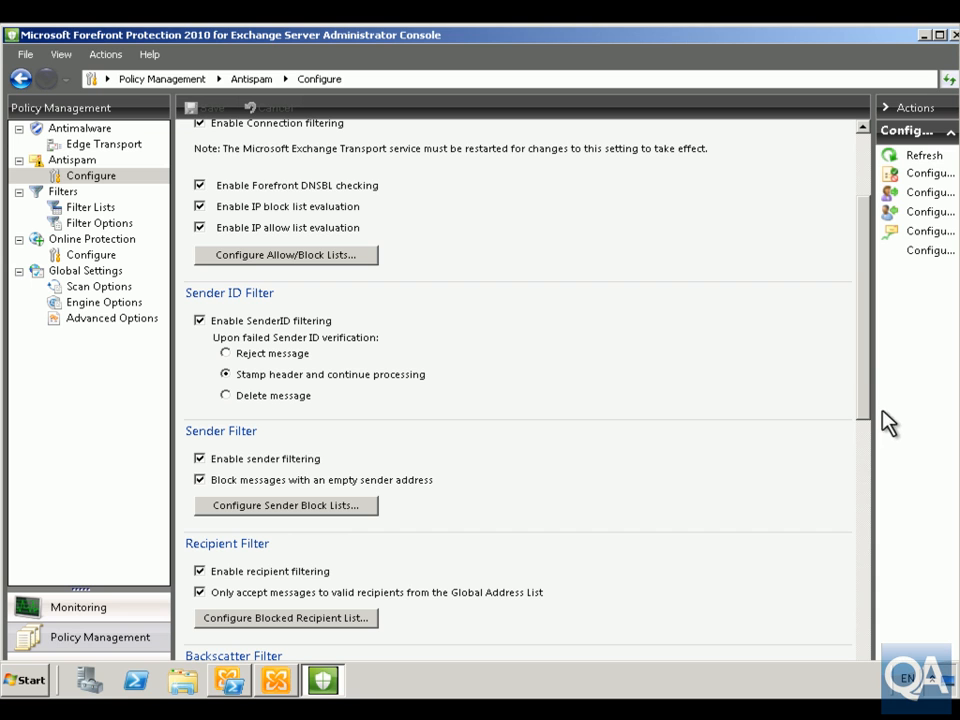
pyautogui.moveTo(866, 405); pyautogui.dragTo(866, 451)
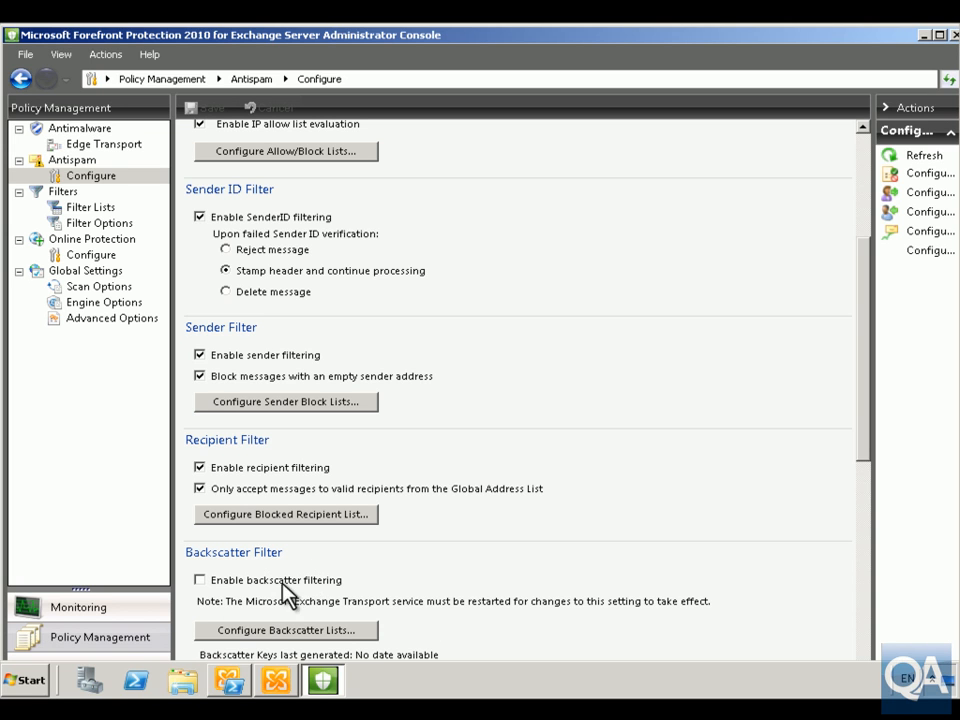
pyautogui.moveTo(862, 438); pyautogui.dragTo(864, 496)
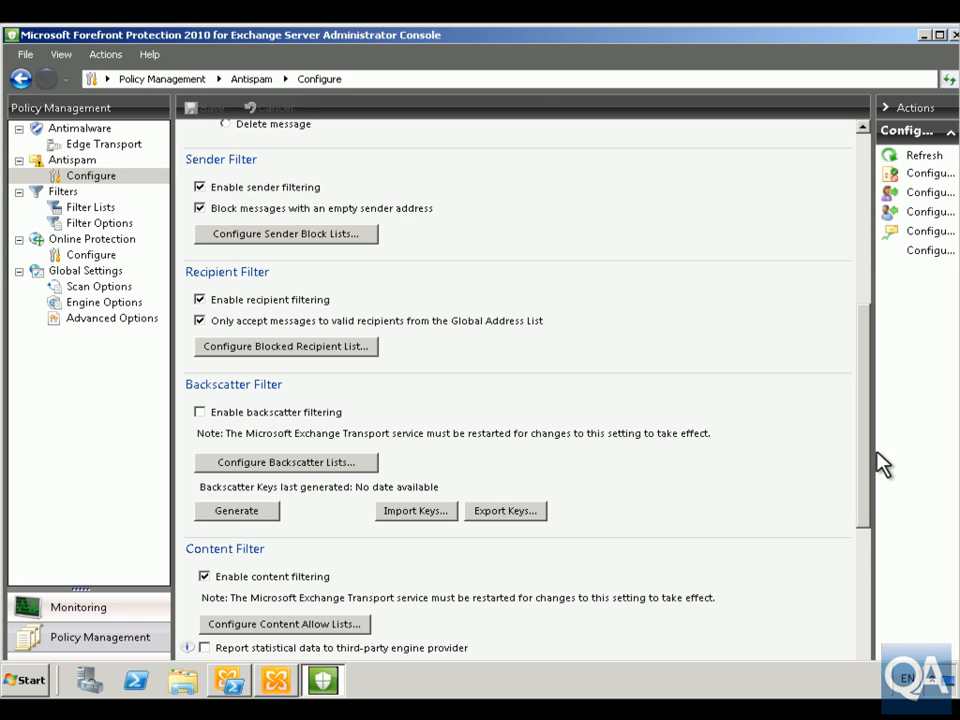
pyautogui.moveTo(868, 450); pyautogui.dragTo(872, 490)
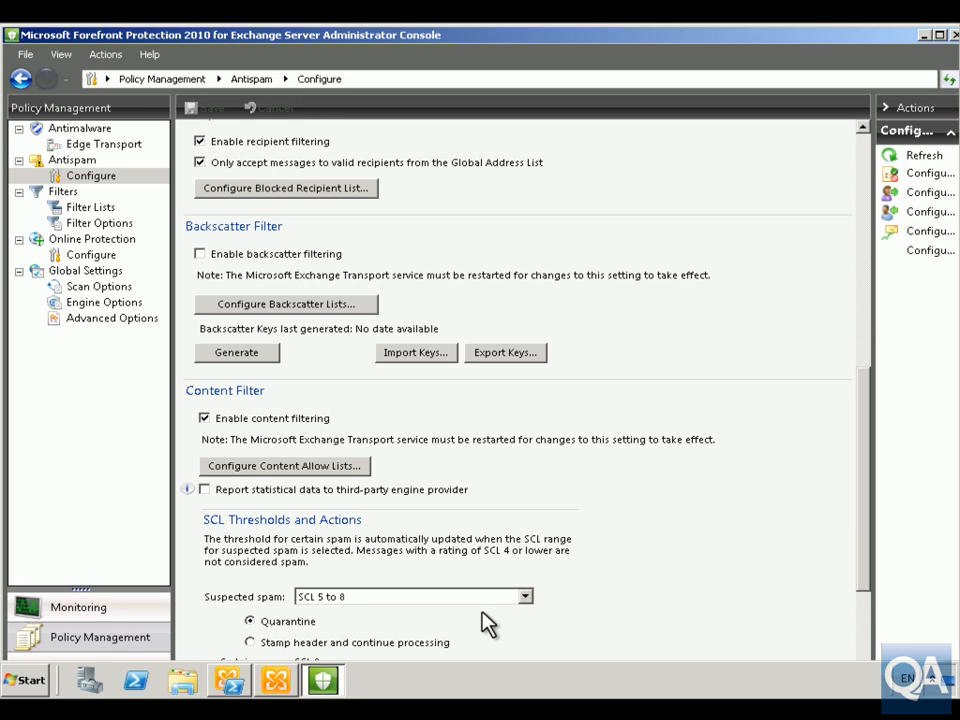
pyautogui.click(526, 597)
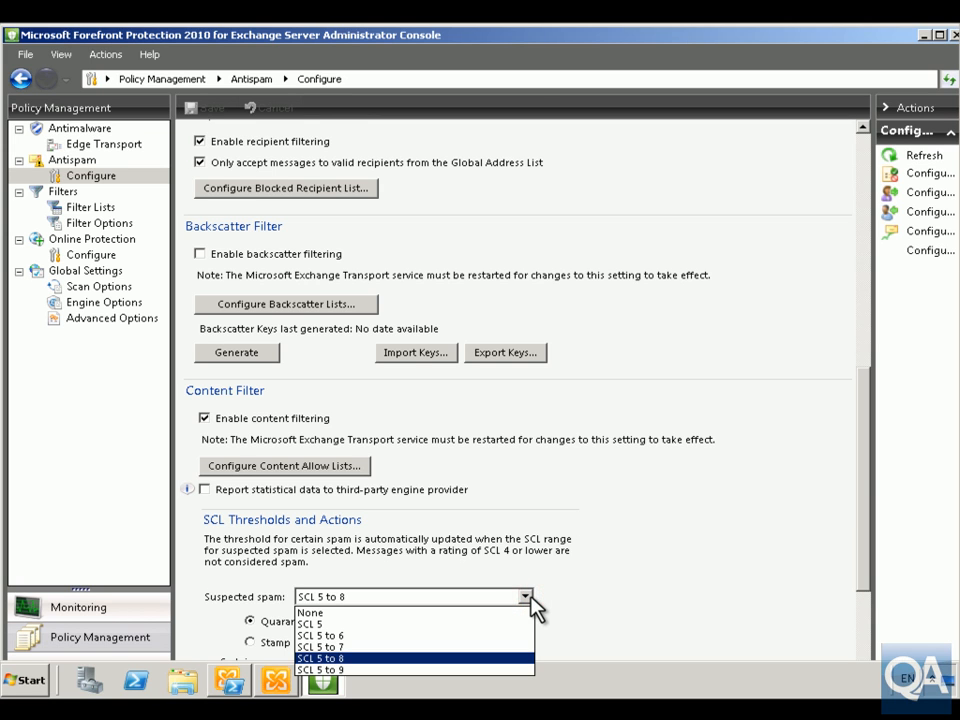
pyautogui.click(345, 647)
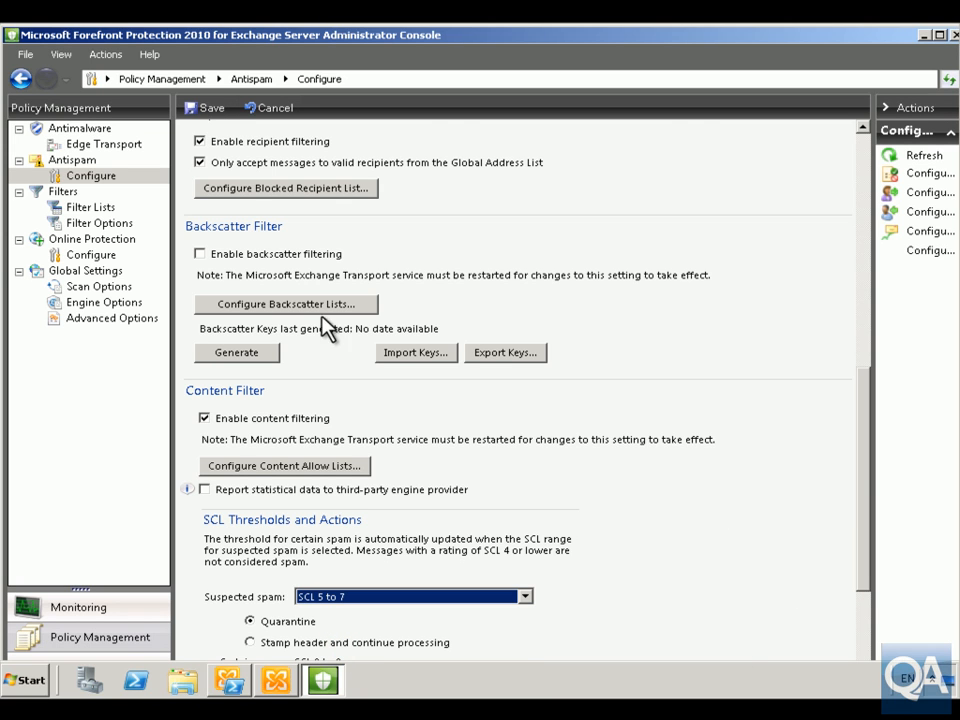
pyautogui.click(206, 108)
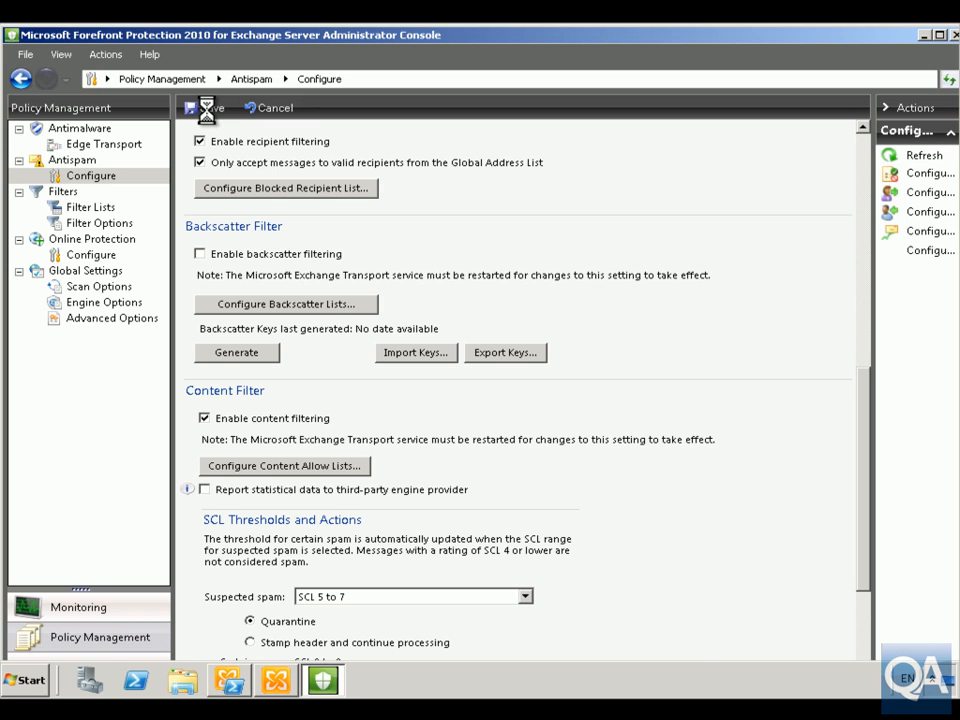
pyautogui.scroll(8, 497, 424)
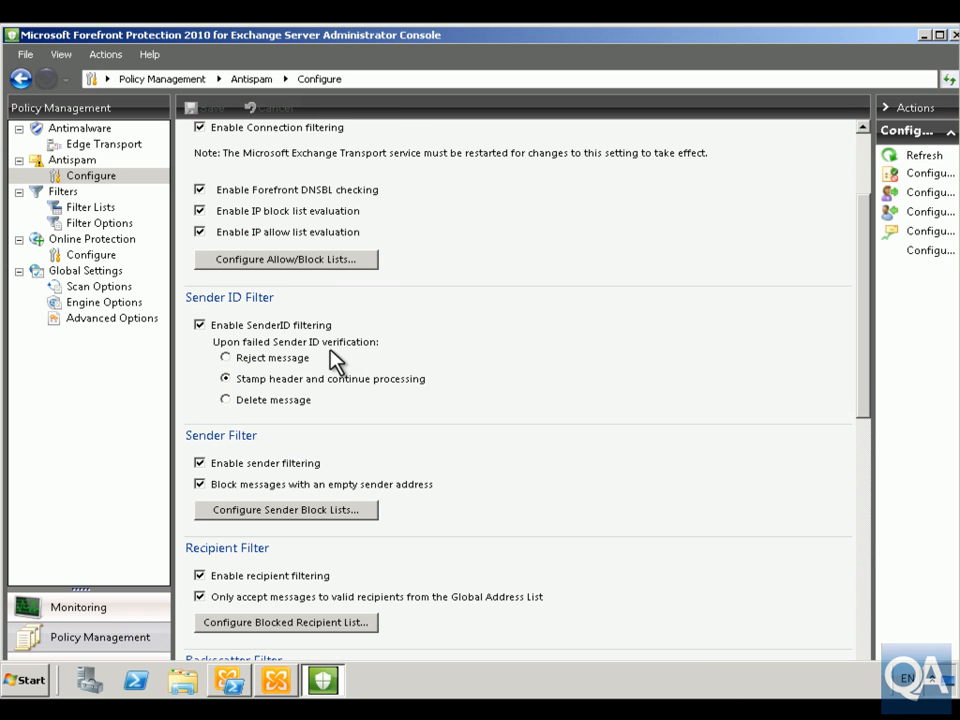
# View the monitoring dashboard and the malware detection statistics for the transport scan.
pyautogui.click(100, 607)
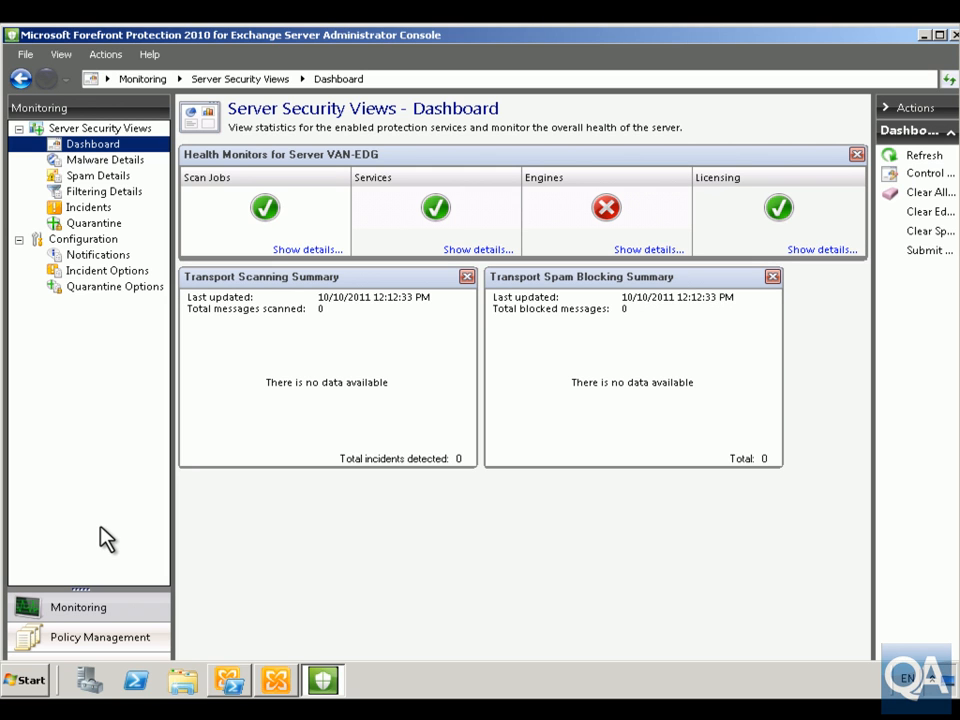
pyautogui.click(82, 160)
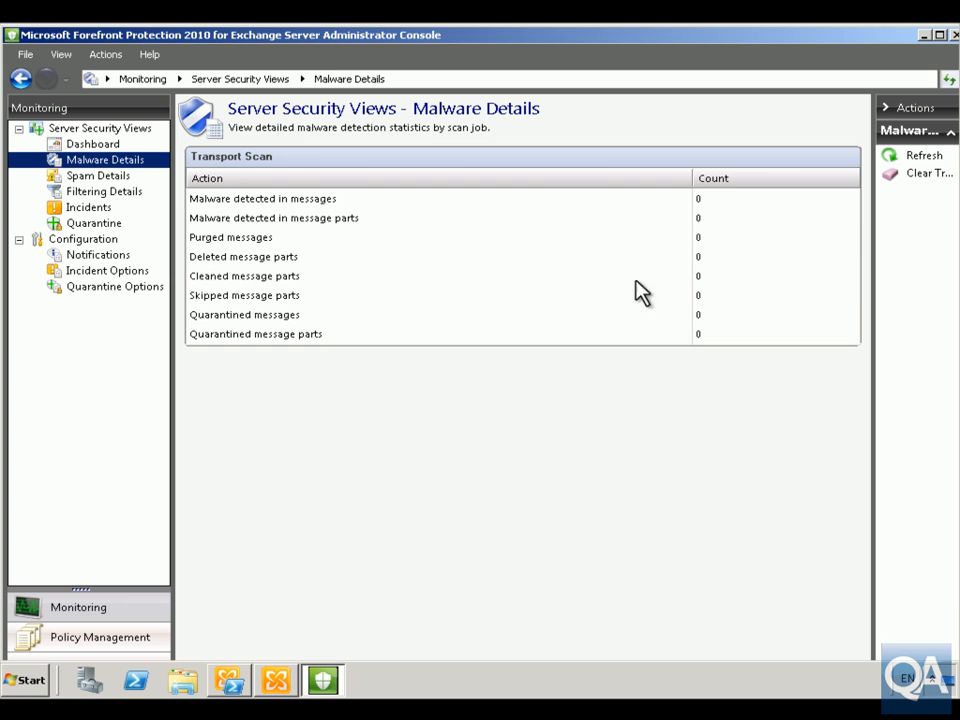
# Review the spam and filtering statistics, the incidents and quarantine lists, and the incident and event notification settings.
pyautogui.click(100, 177)
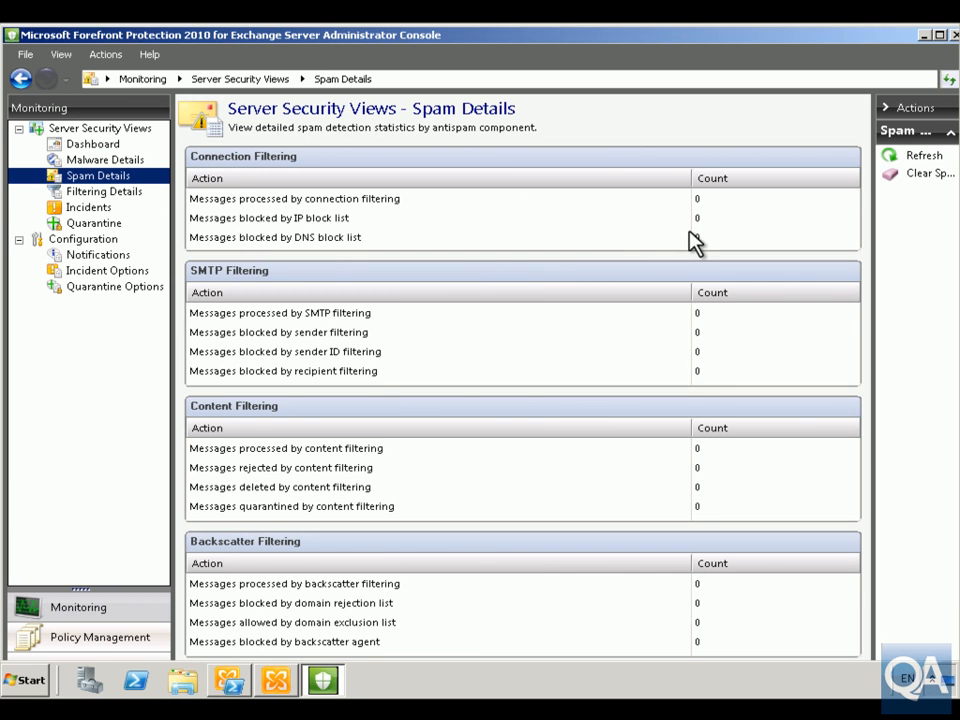
pyautogui.click(120, 192)
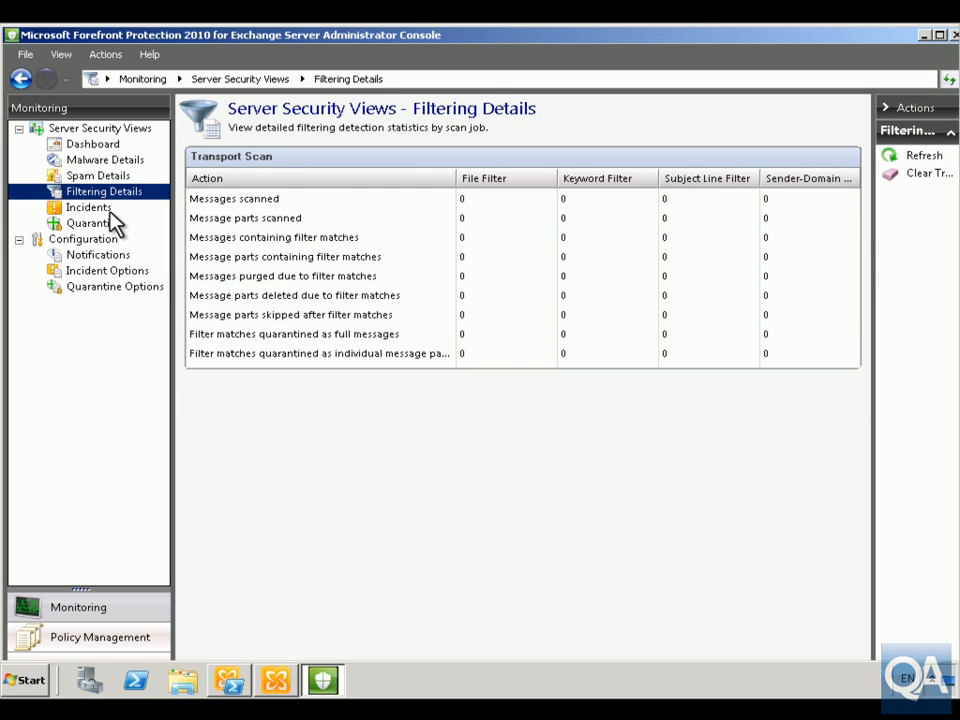
pyautogui.click(100, 208)
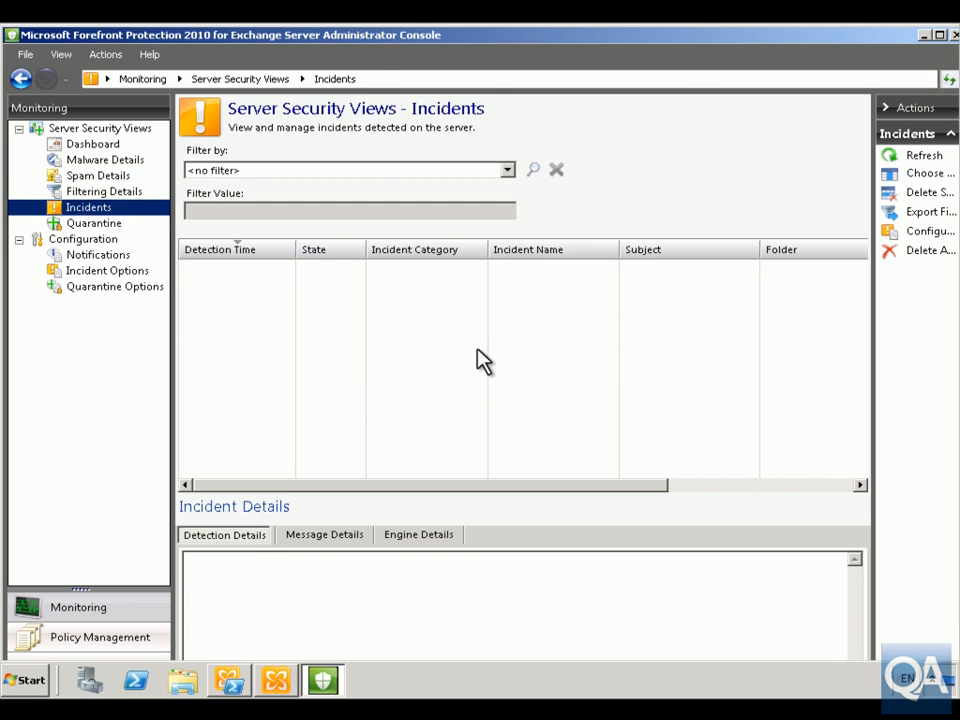
pyautogui.click(95, 223)
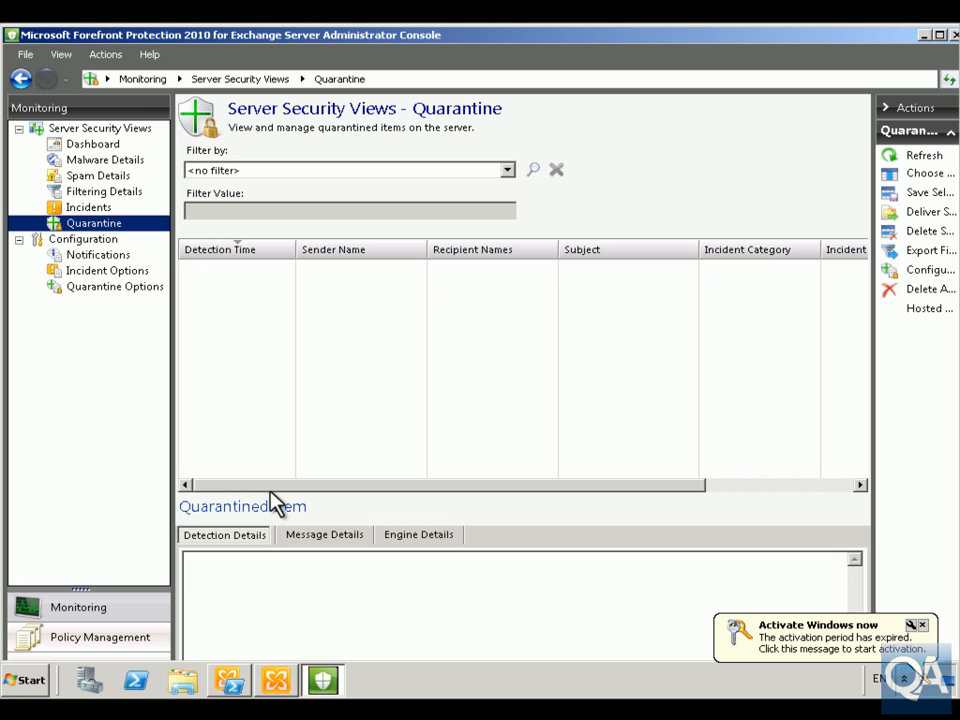
pyautogui.click(922, 625)
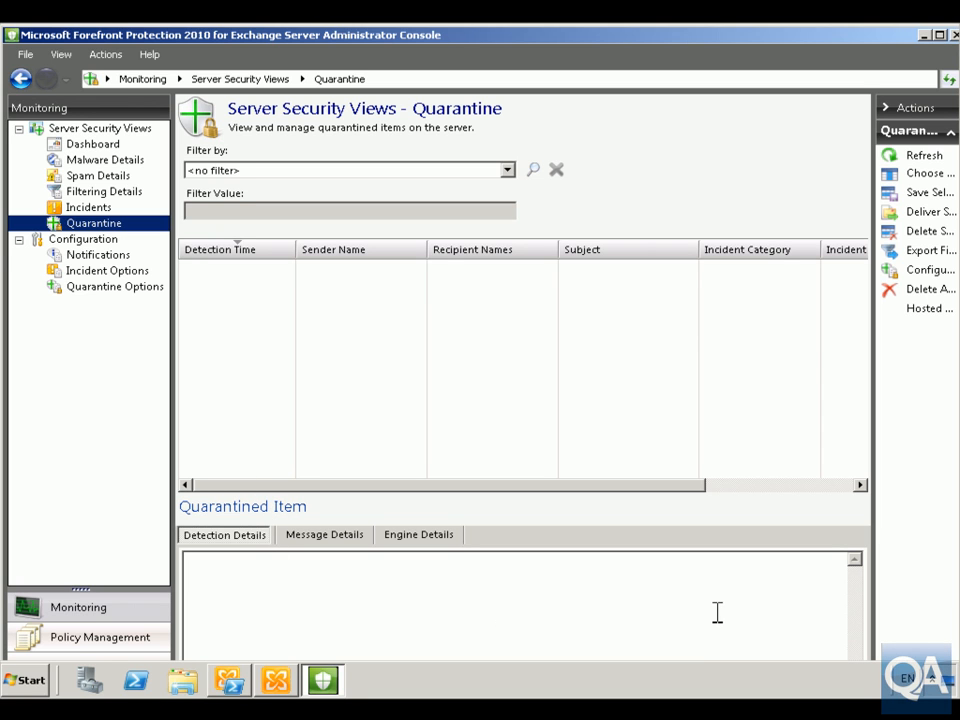
pyautogui.click(99, 256)
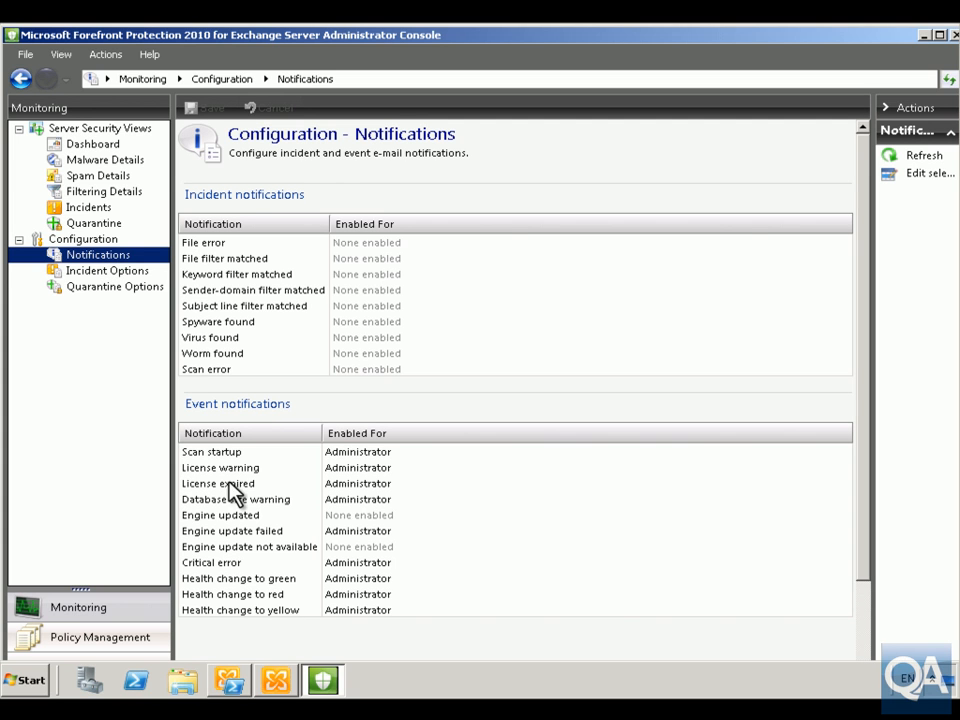
# Enable automatic incident purging after 60 days, set the incident database size limit to 10 GB, and save the incident options.
pyautogui.click(122, 270)
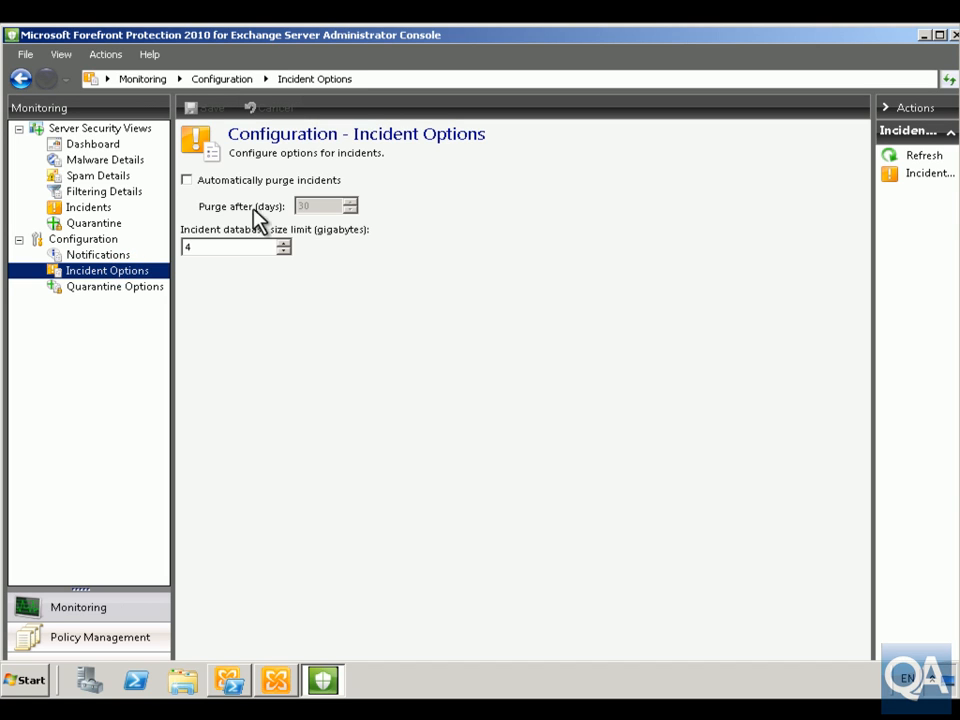
pyautogui.click(240, 182)
pyautogui.moveTo(317, 205); pyautogui.dragTo(292, 205)
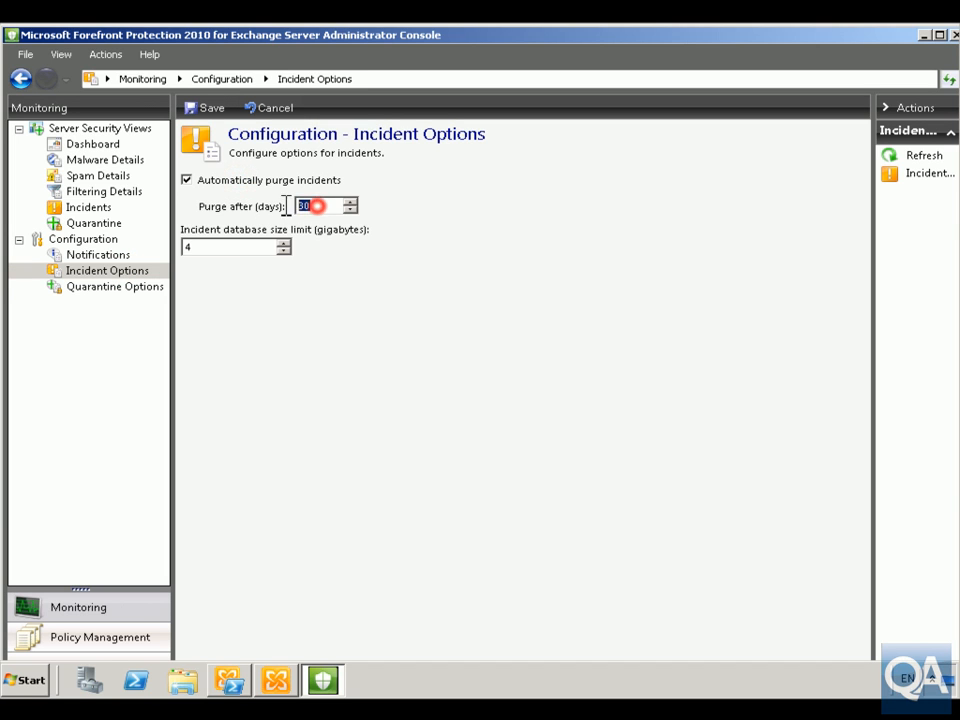
pyautogui.write('60')
pyautogui.click(200, 246)
pyautogui.doubleClick(197, 246)
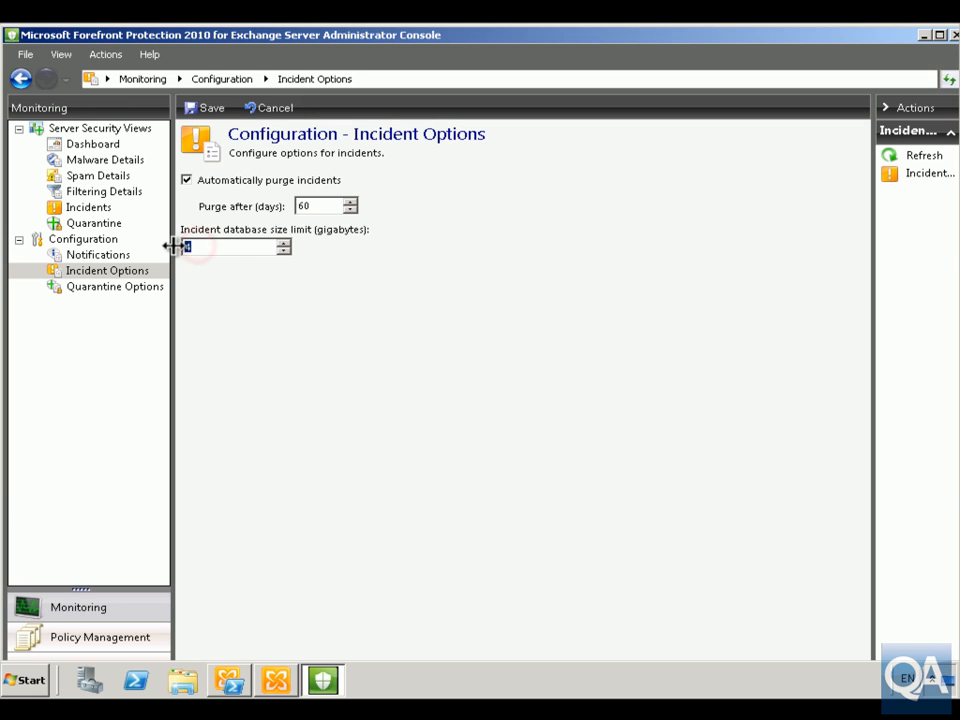
pyautogui.write('10')
pyautogui.click(118, 287)
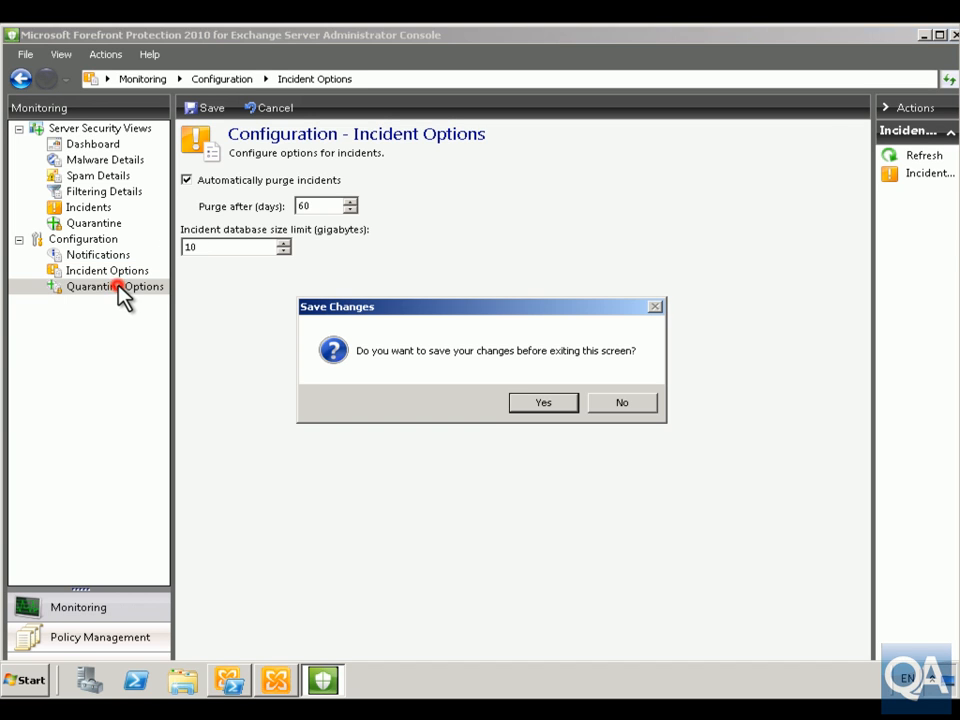
pyautogui.click(518, 402)
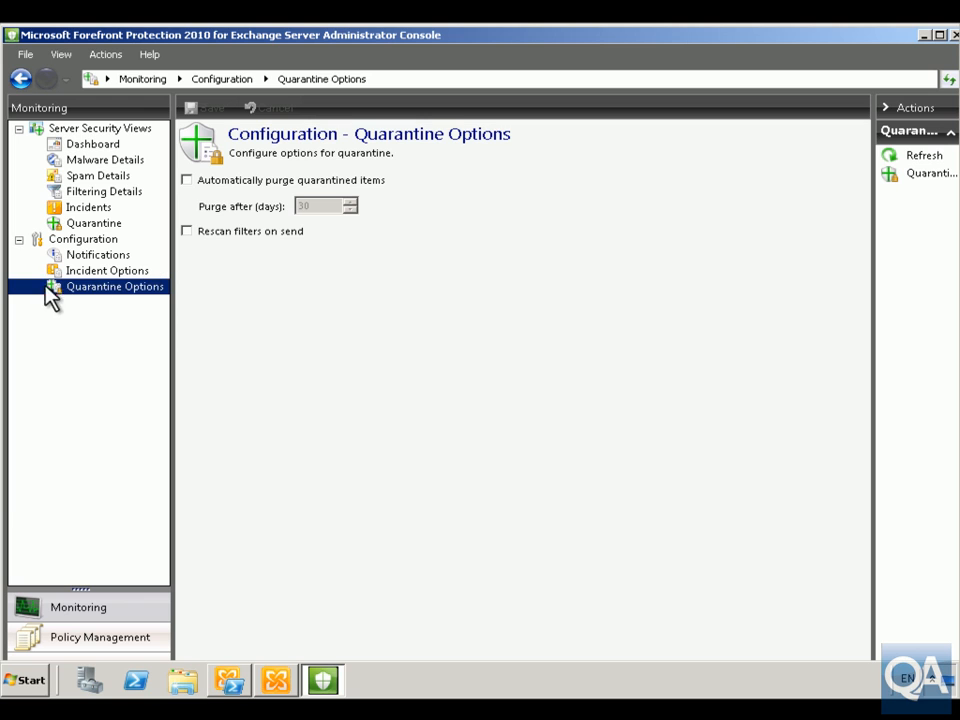
# Enable automatic purging of quarantined items after 60 days and rescanning of filters on send, and save the quarantine options.
pyautogui.click(186, 180)
pyautogui.doubleClick(306, 206)
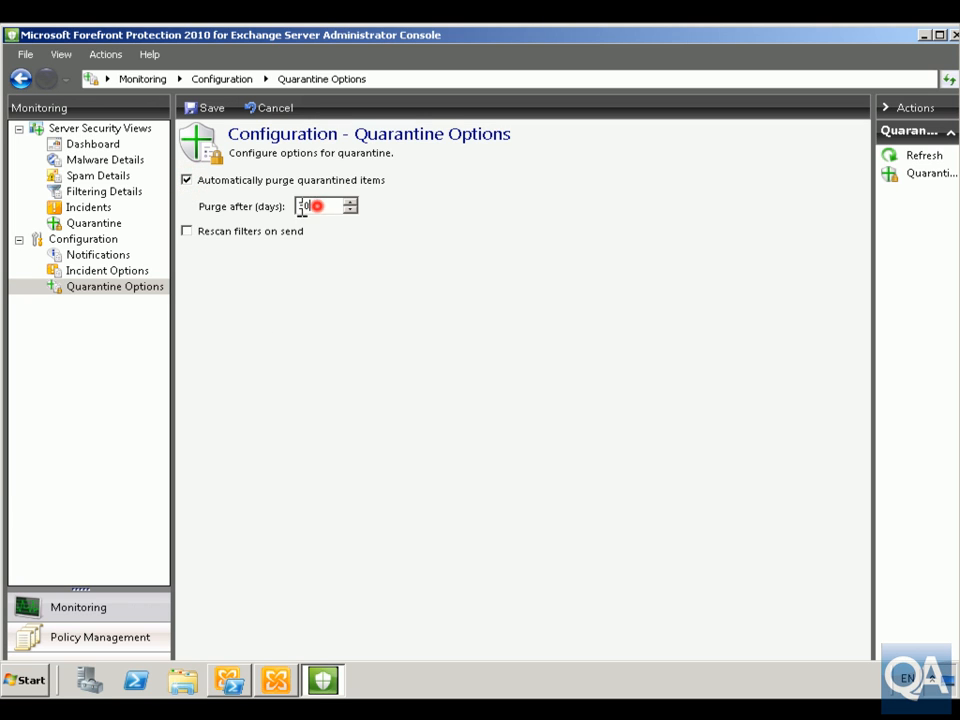
pyautogui.write('60')
pyautogui.click(205, 231)
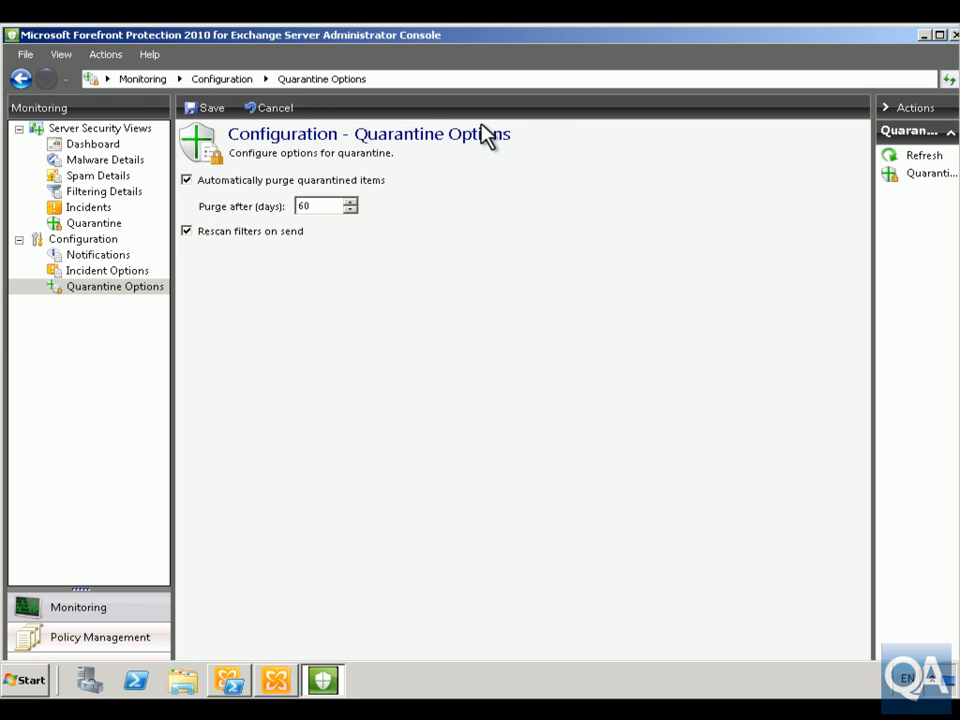
pyautogui.click(210, 107)
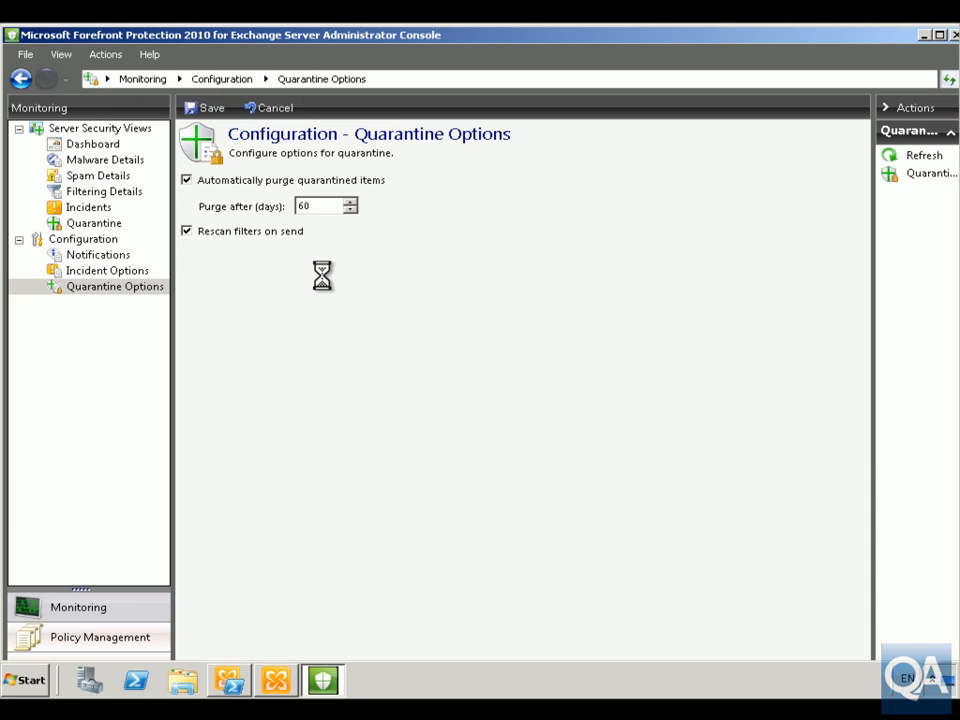